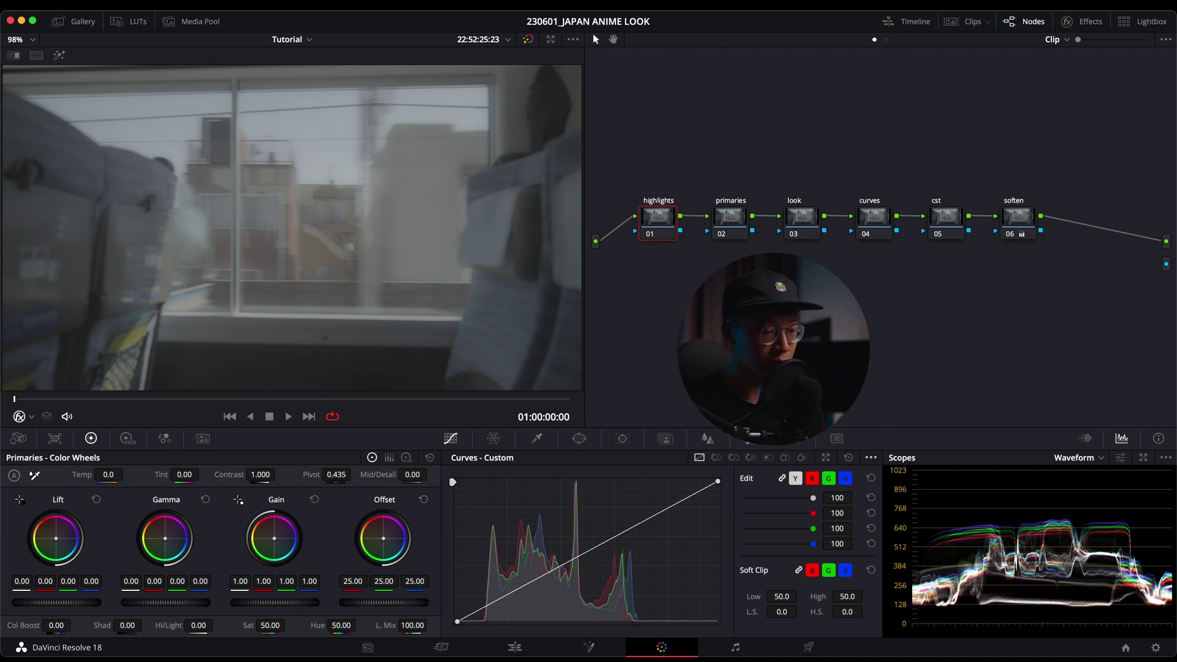
- Preview the train and platform clips, then marquee-select and deselect the six nodes
key(space)
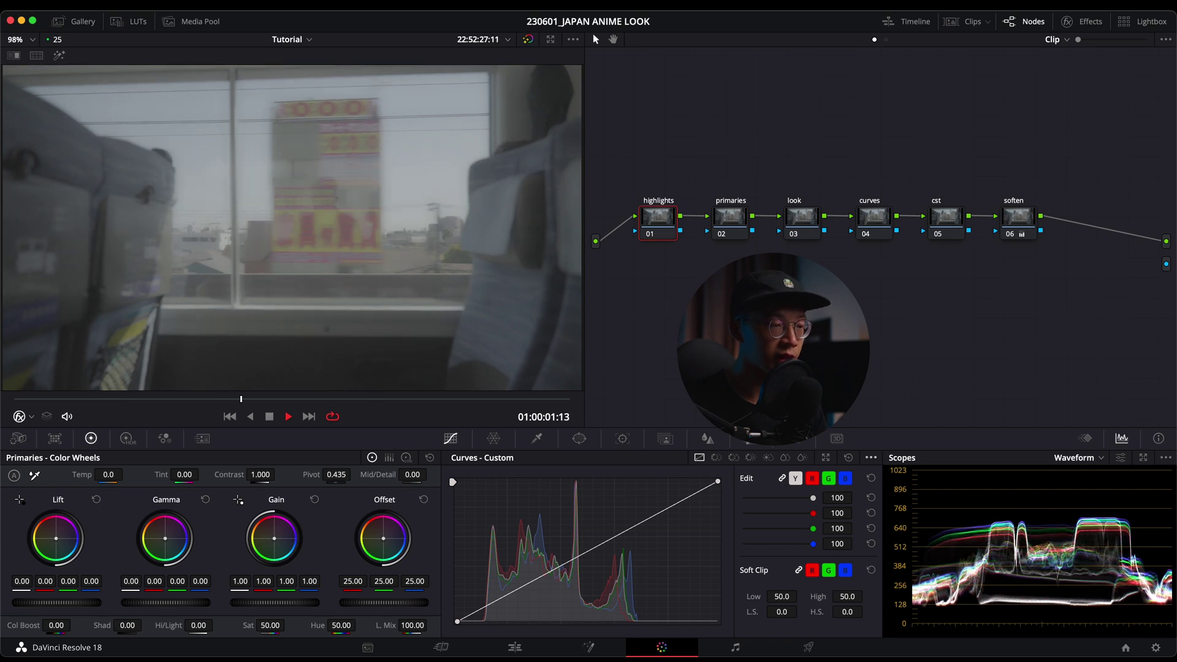
key(super+Home)
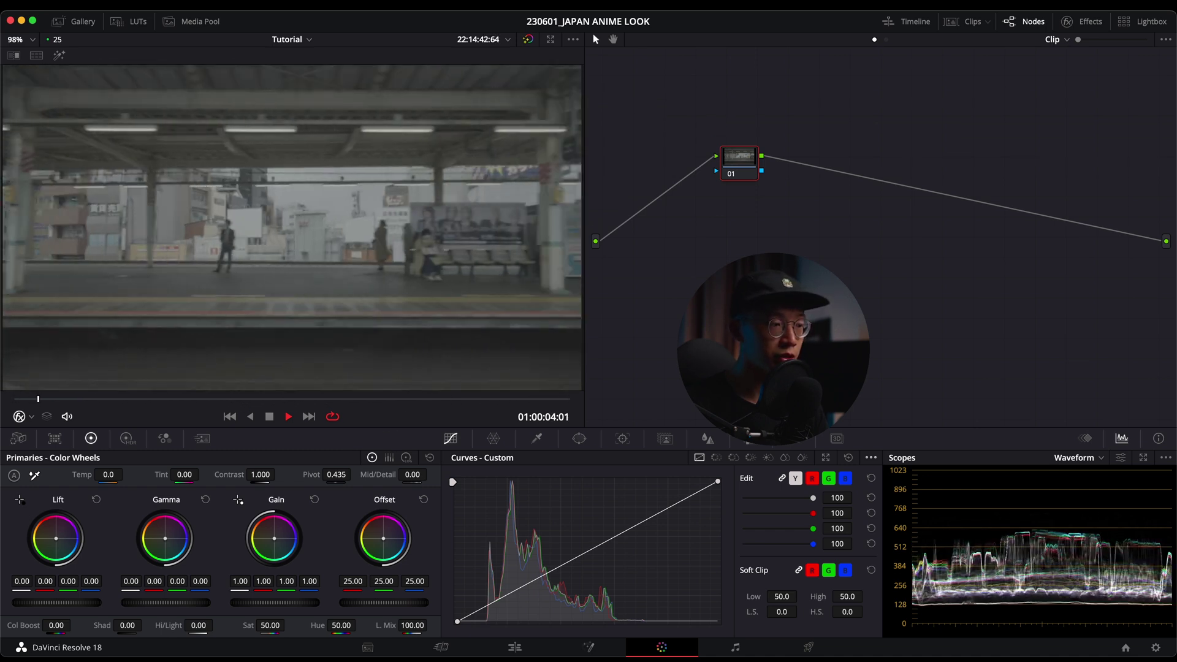
key(space)
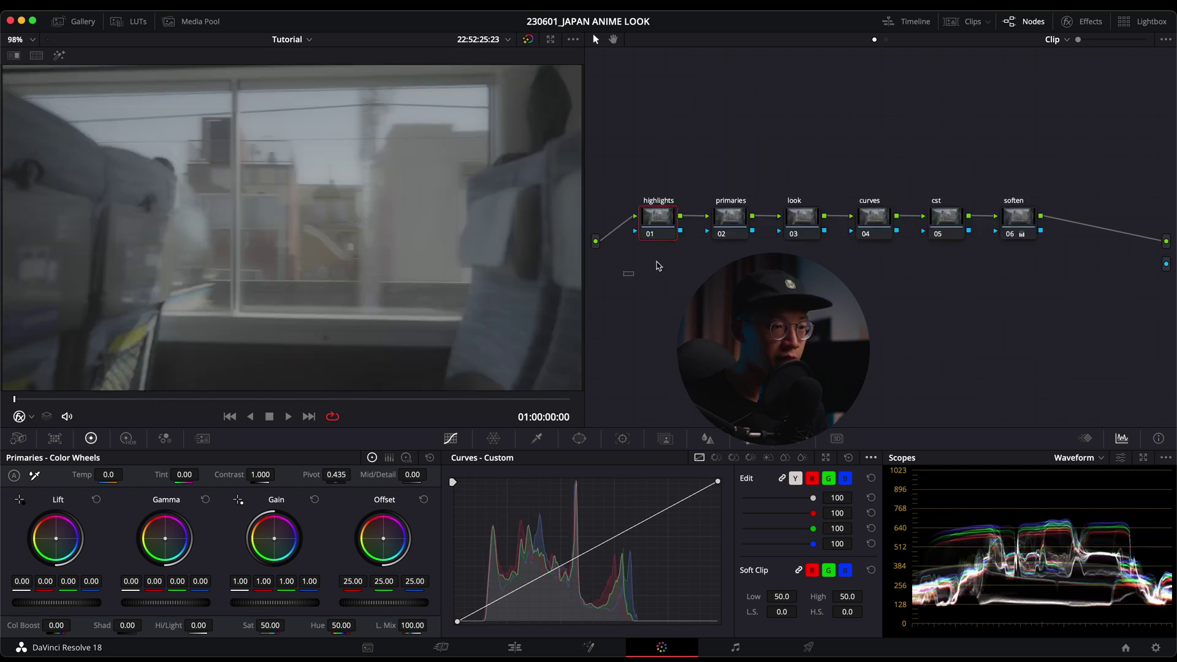
drag(623, 276, 631, 326)
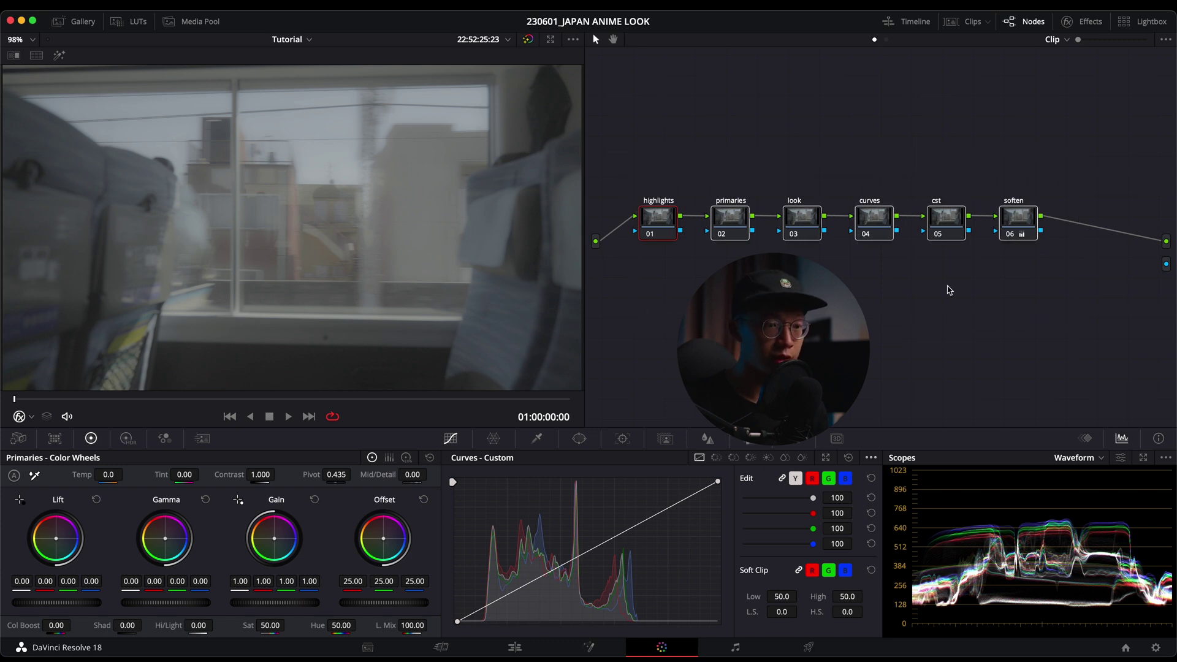
click(949, 290)
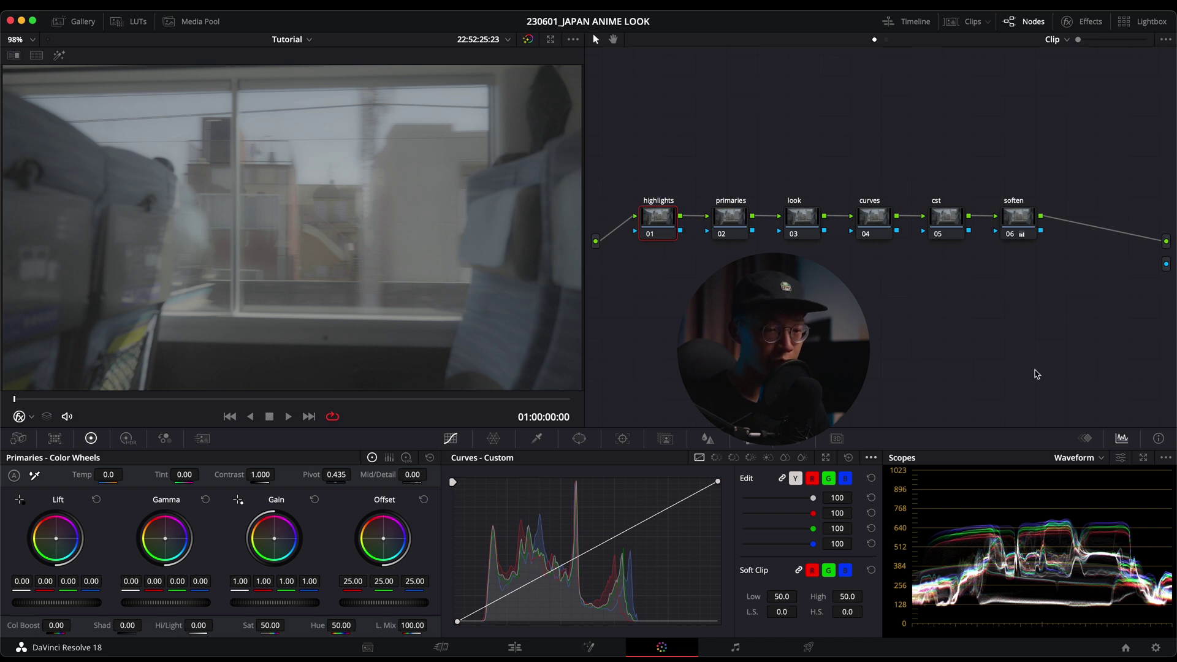
- Check the output colour space options in Project Settings, keep Rec.709-A, and cancel
click(1156, 648)
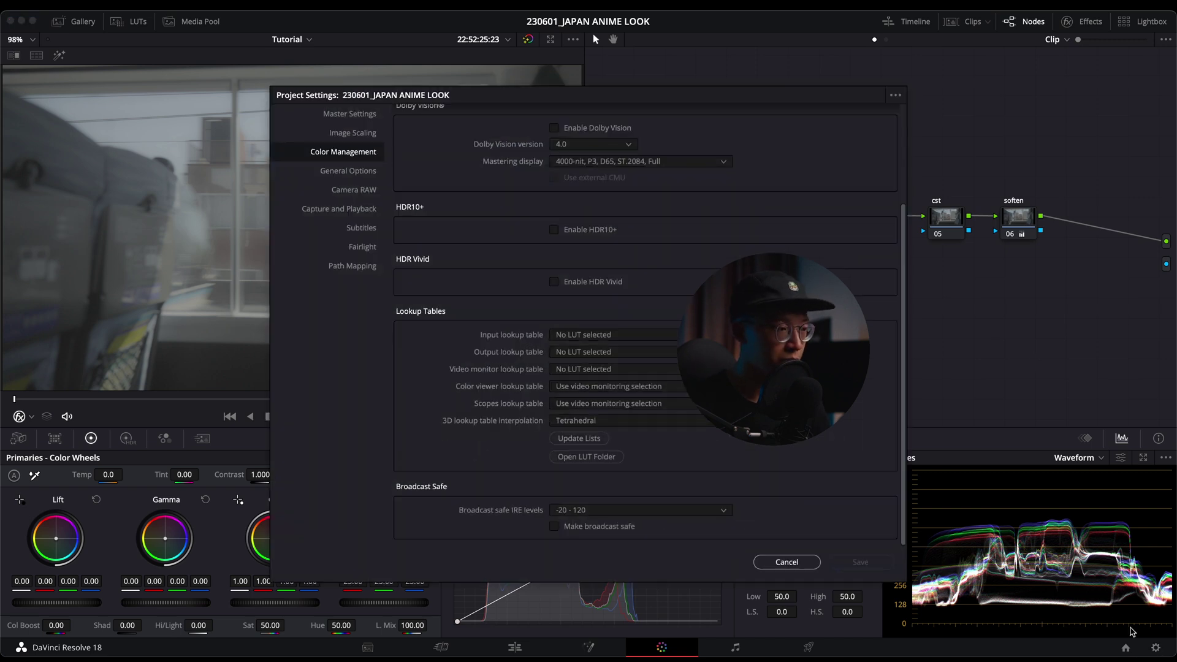
scroll(579, 196, up, 4)
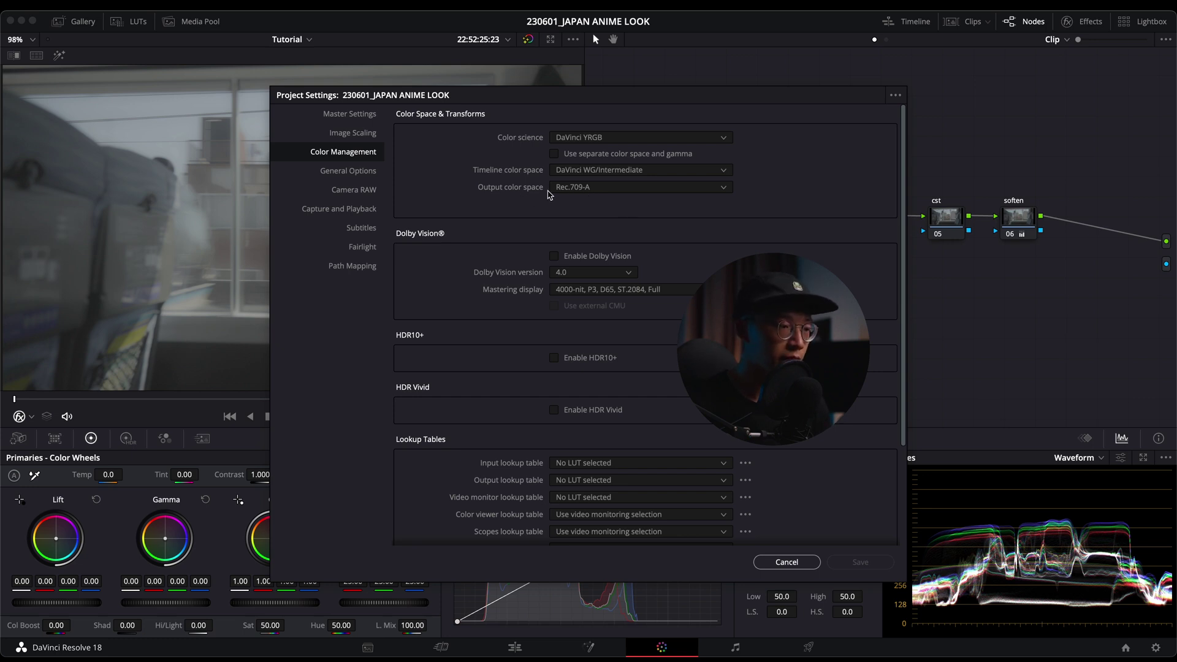
click(612, 188)
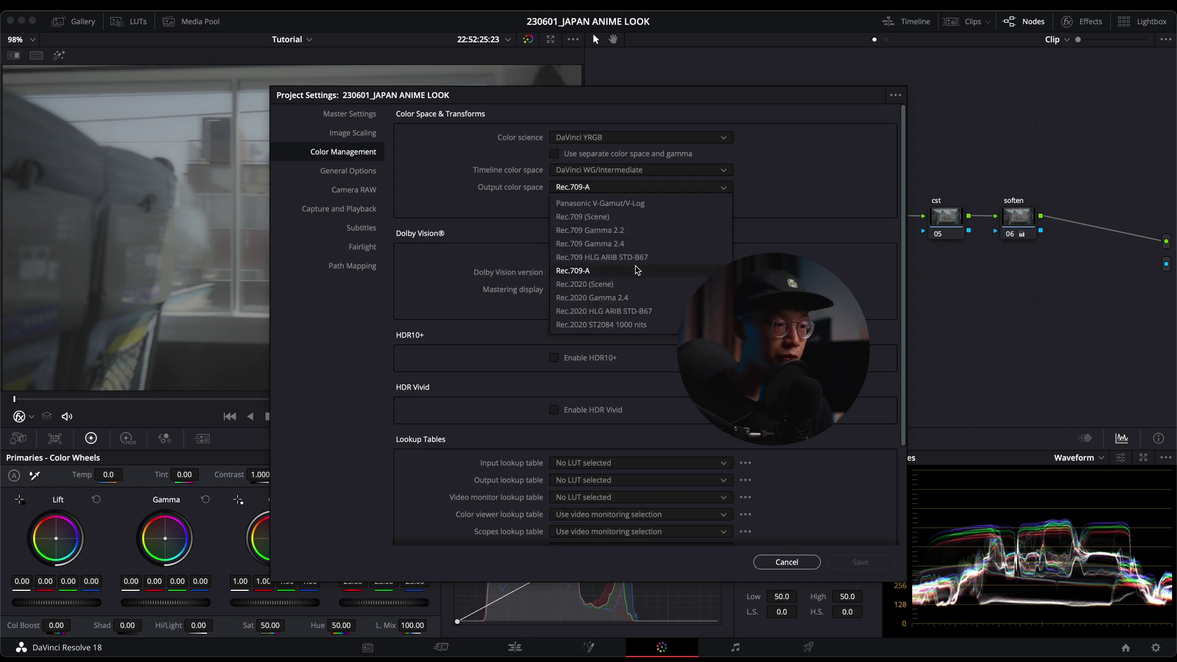
scroll(638, 270, down, 1)
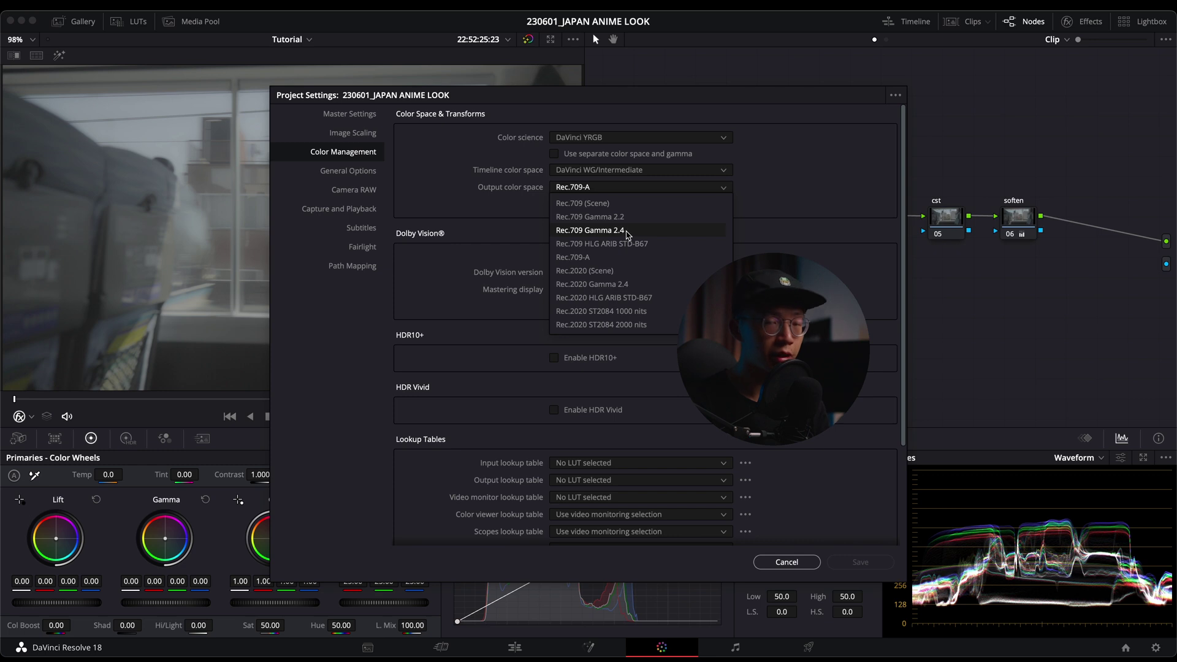
click(572, 256)
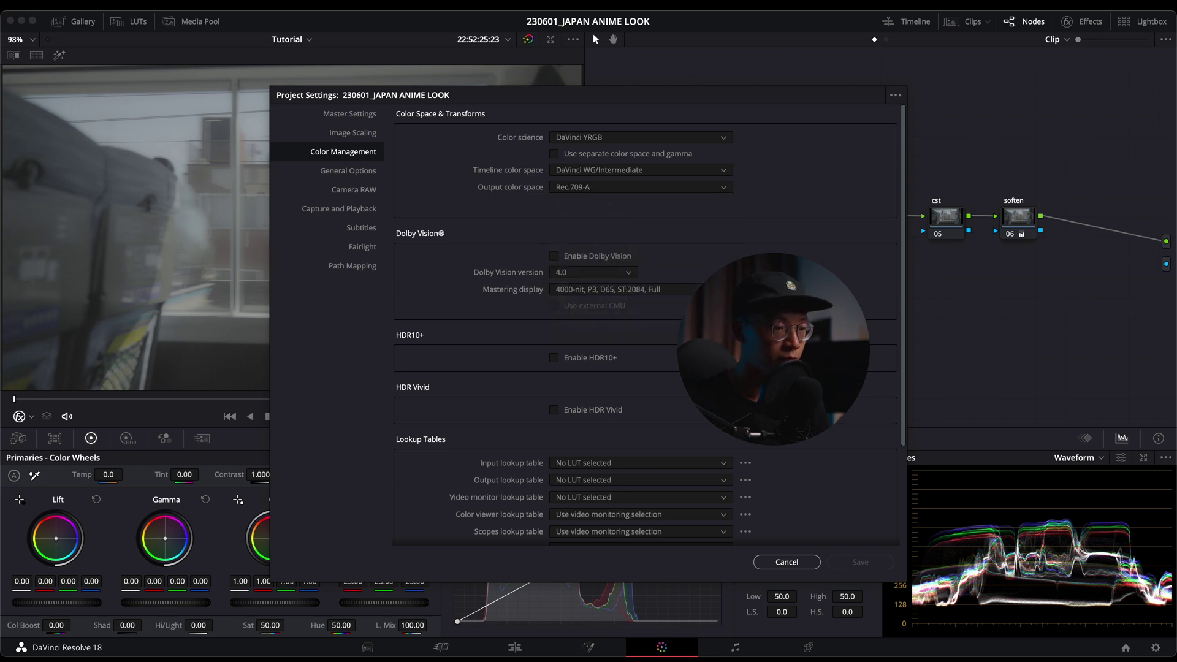
click(807, 562)
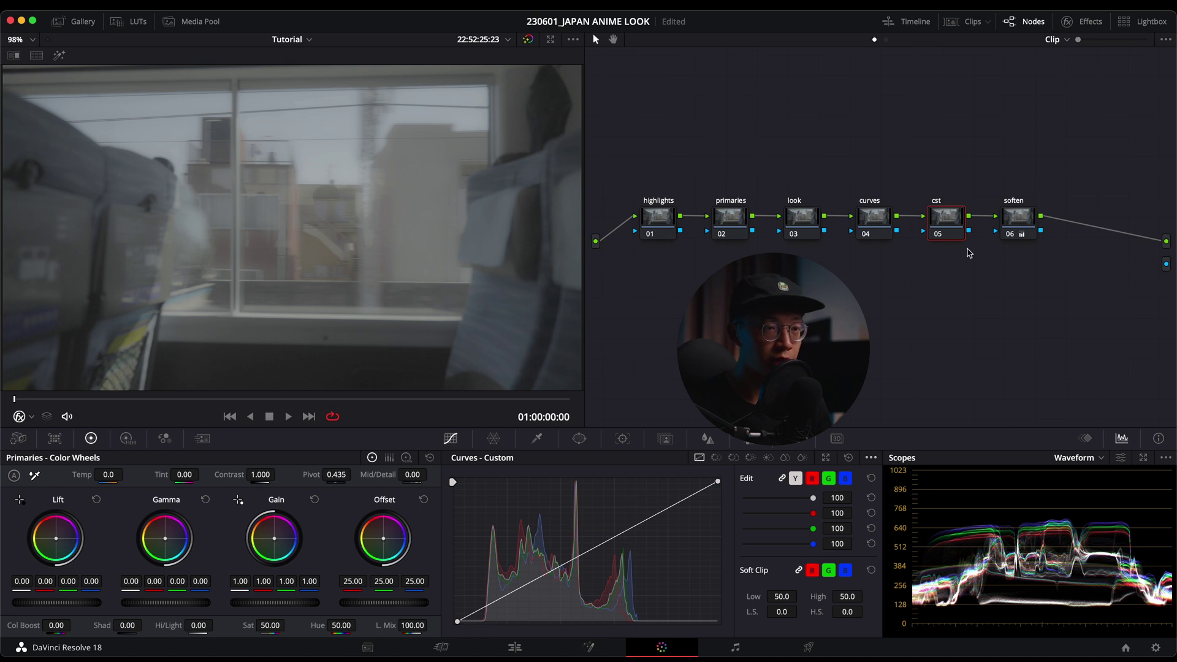
- Apply Color Space Transform to the cst node with input Sony S-Gamut3.Cine / S-Log3
click(1084, 22)
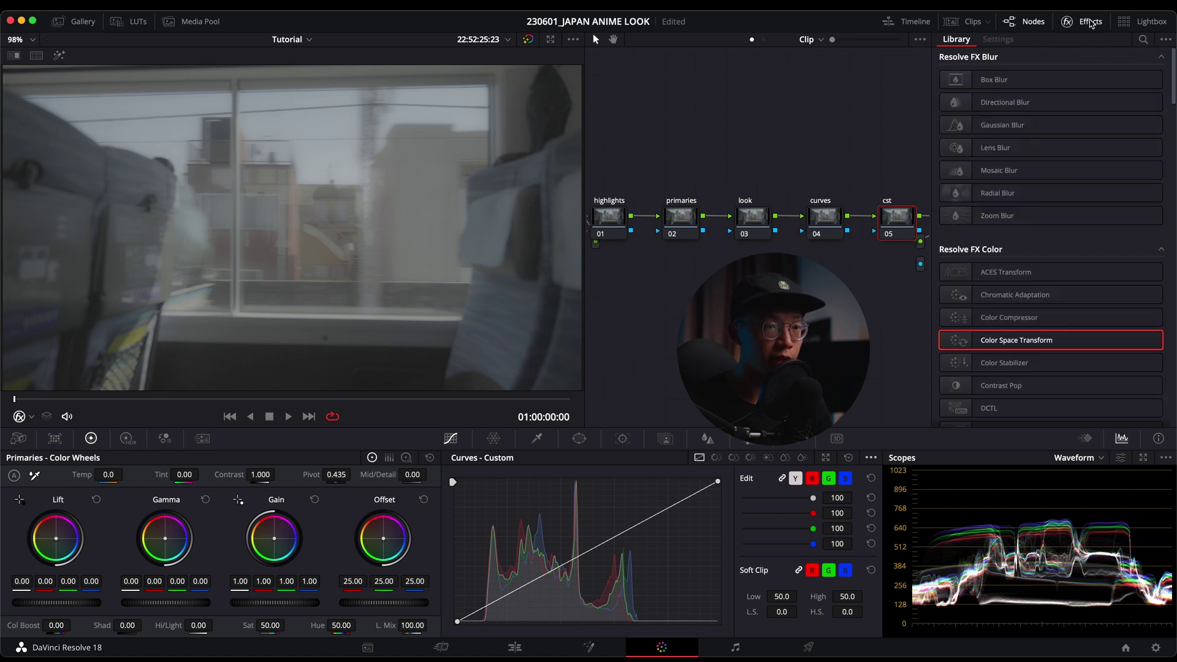
drag(1011, 344, 906, 225)
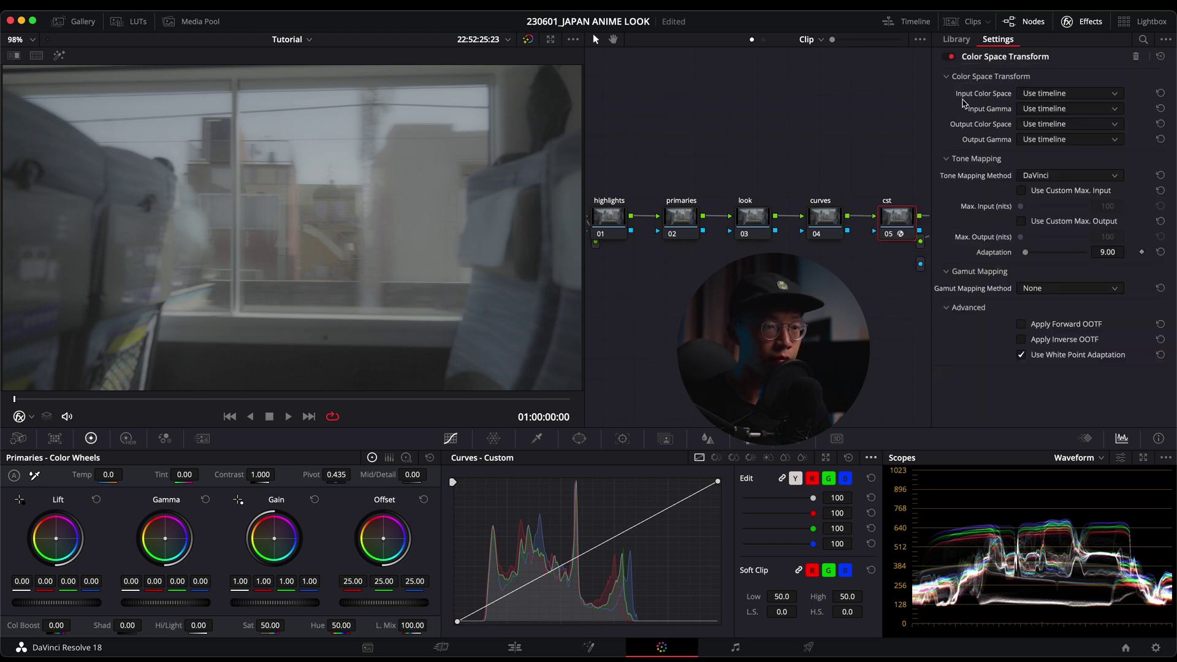
click(1042, 94)
key(s)
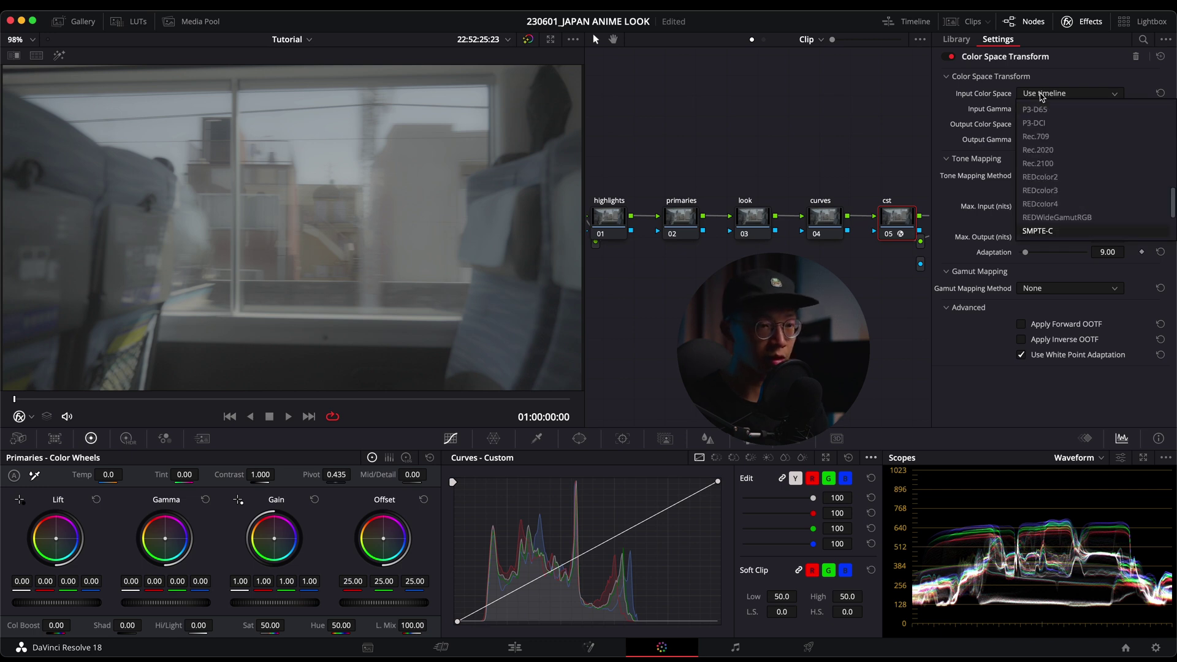
scroll(1054, 192, down, 2)
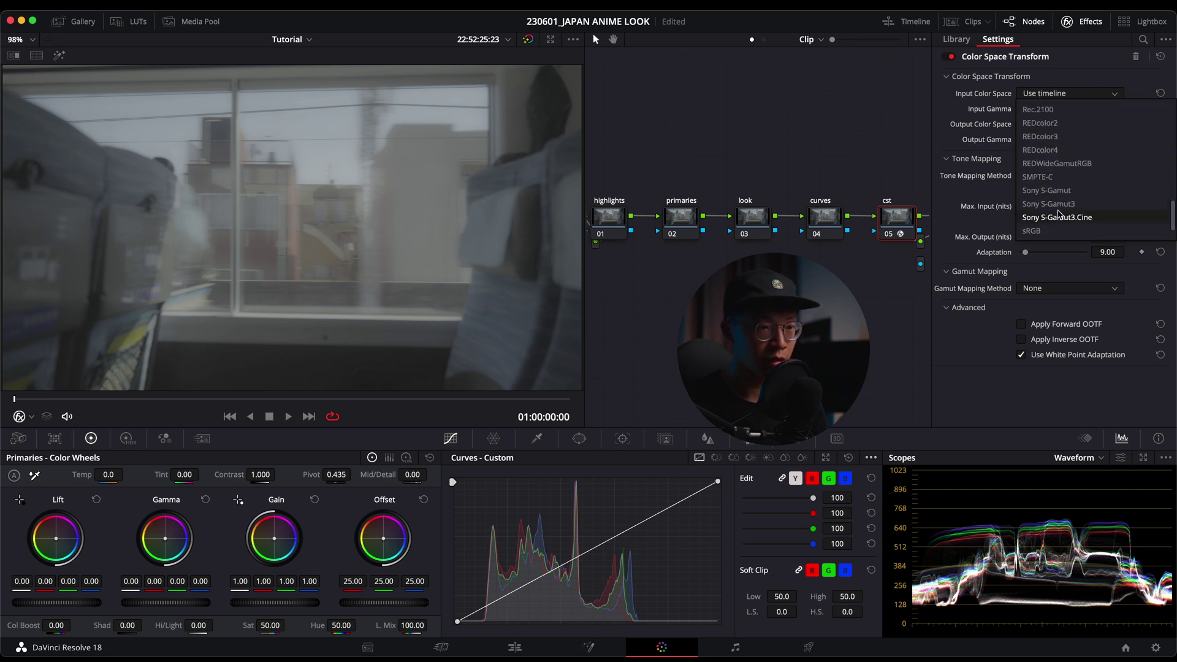
click(1058, 217)
click(1073, 109)
key(s)
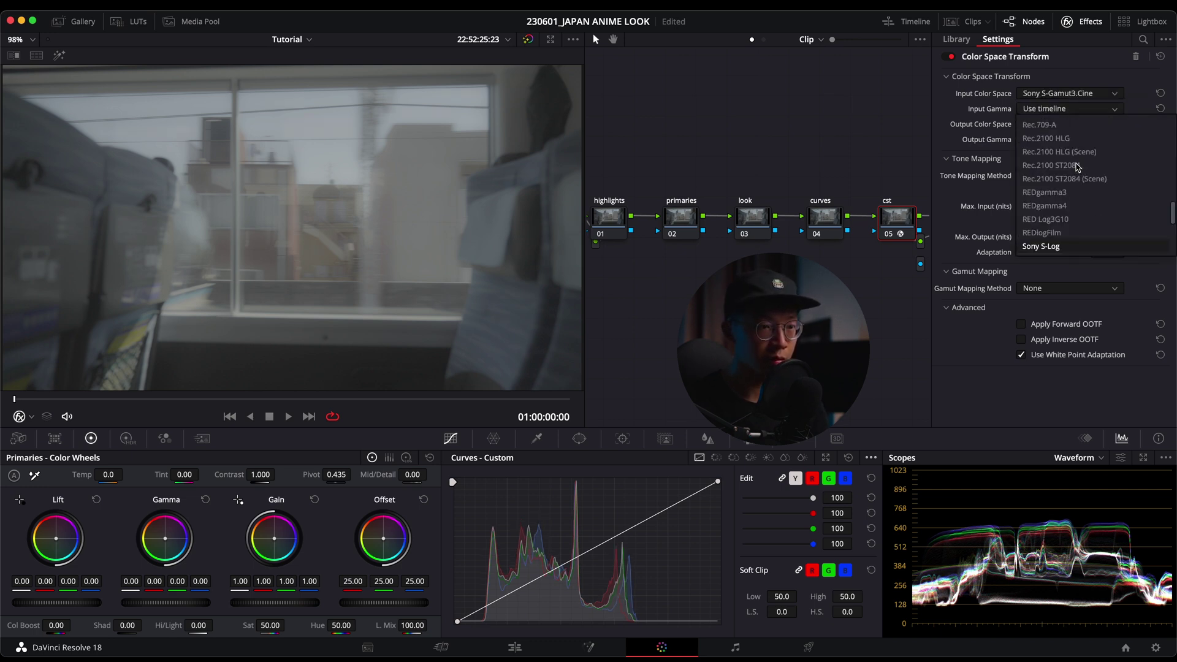
scroll(1077, 167, down, 2)
click(1055, 218)
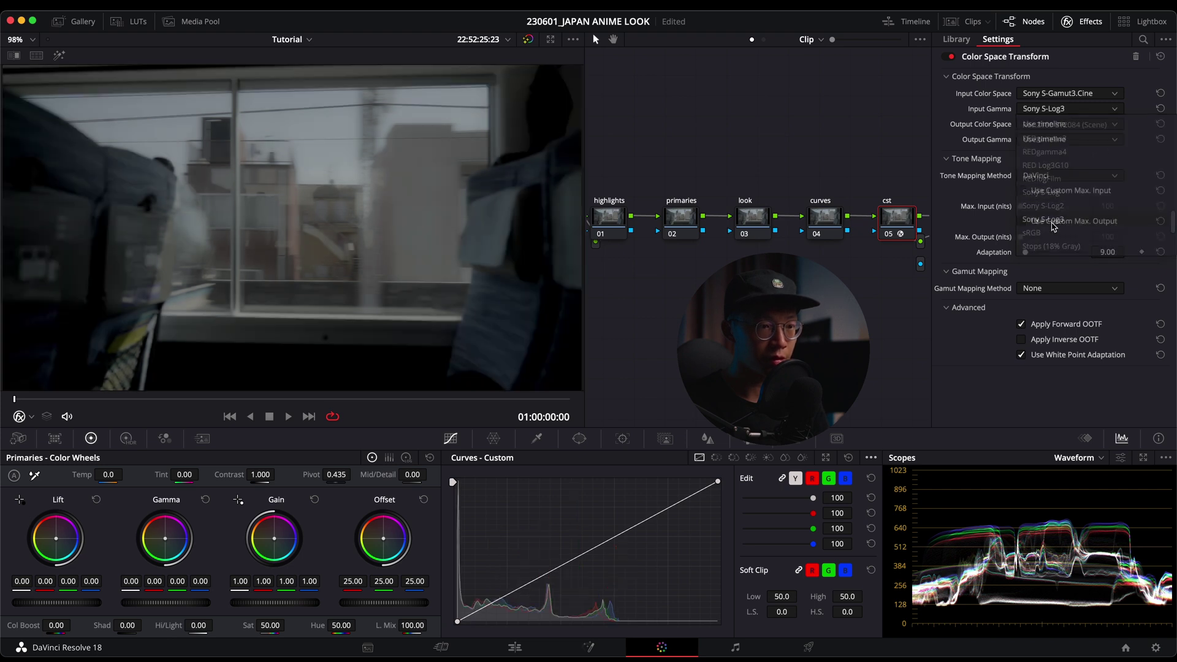
- Set the transform's output to Rec.709 colour space with Gamma 2.4
click(1052, 124)
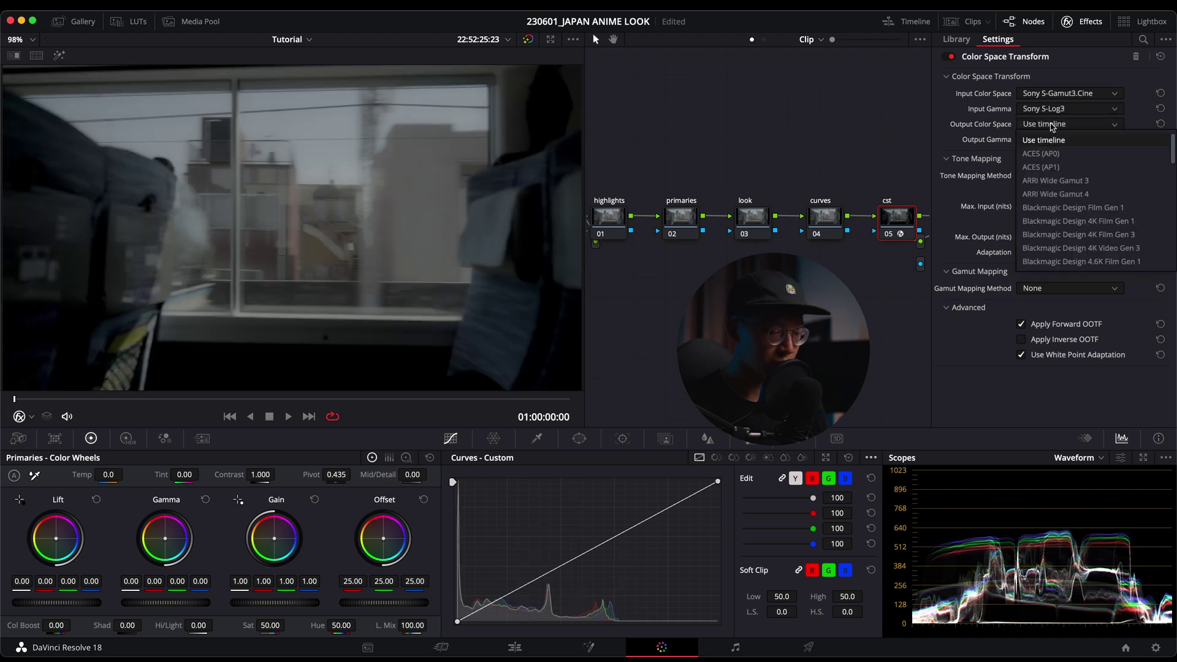
key(r)
click(1042, 261)
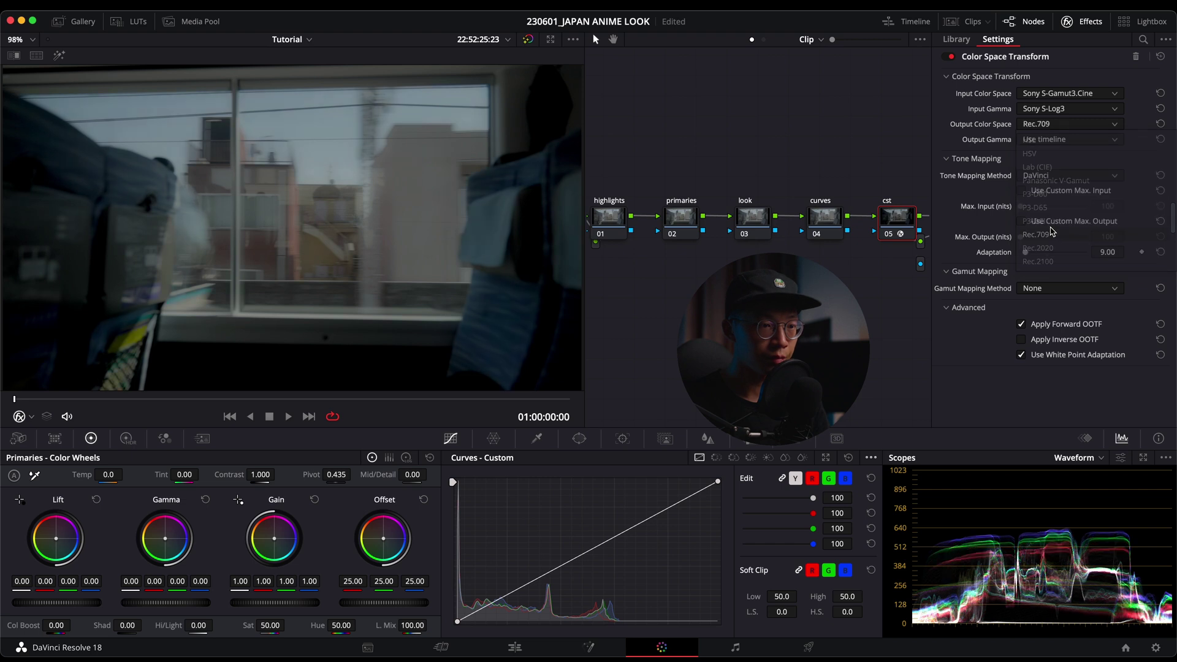
click(1049, 139)
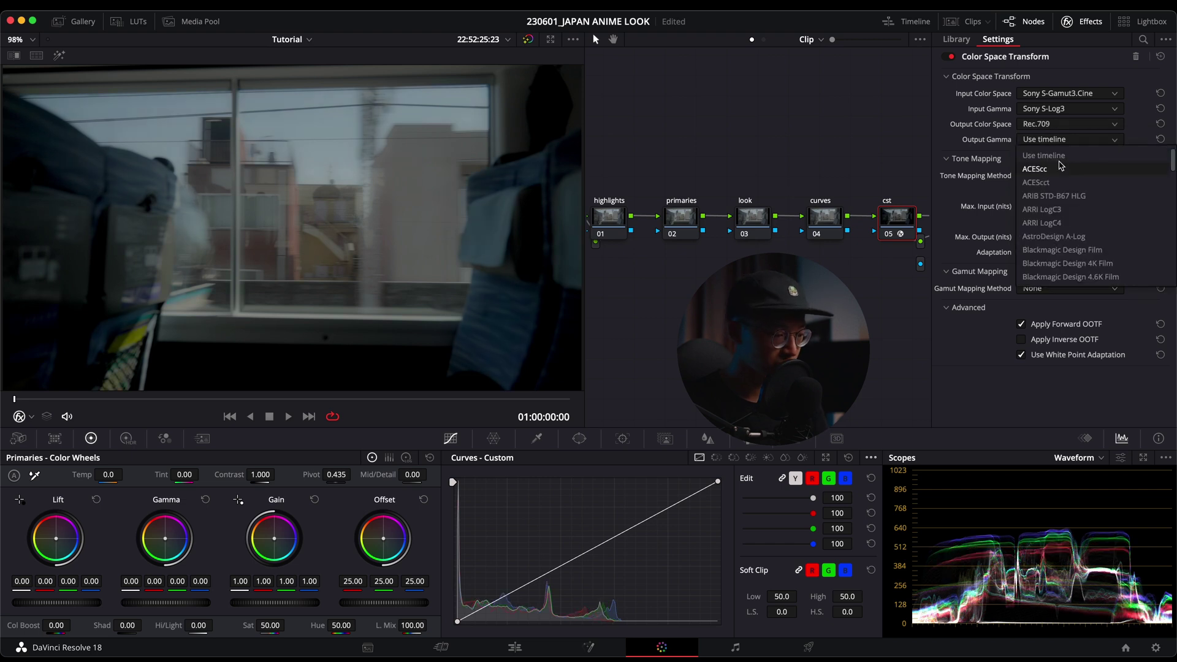
scroll(1061, 184, down, 5)
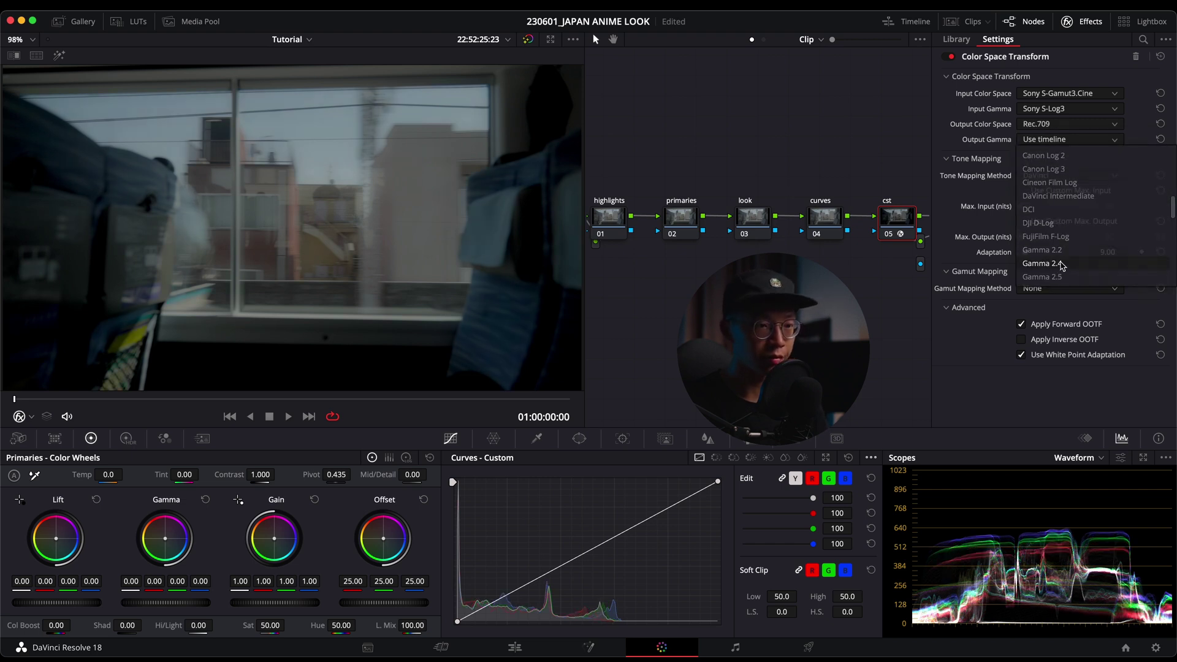
click(1061, 263)
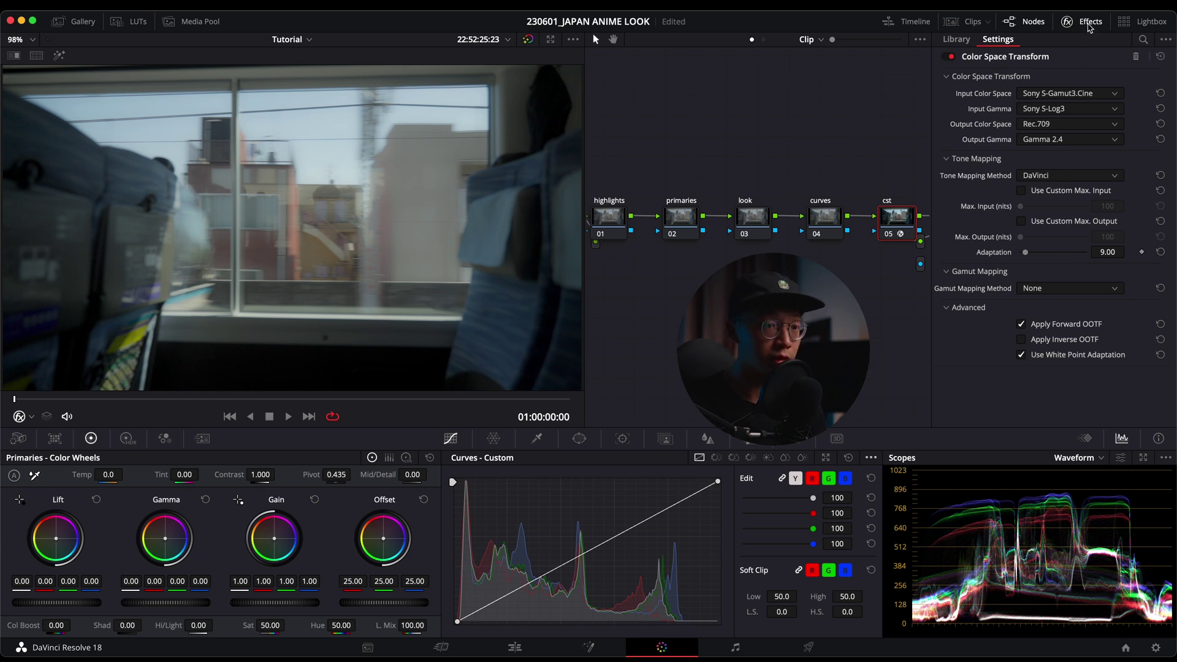
click(1089, 24)
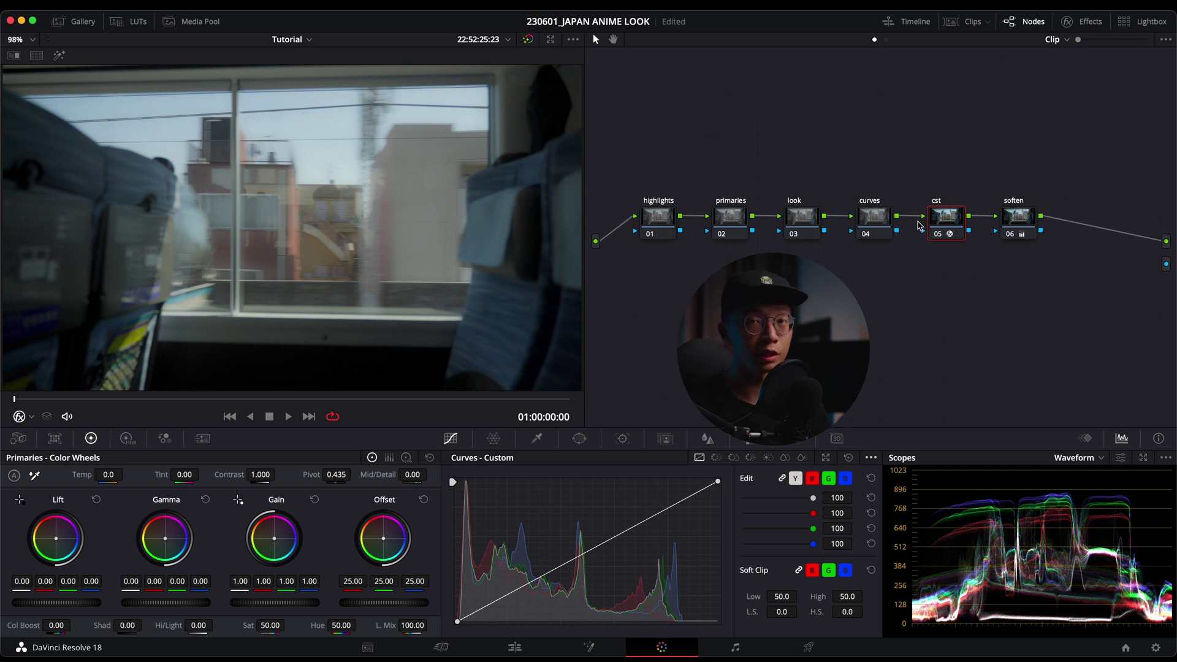
- Save the project and toggle the cst node off and on to compare
key(super+s)
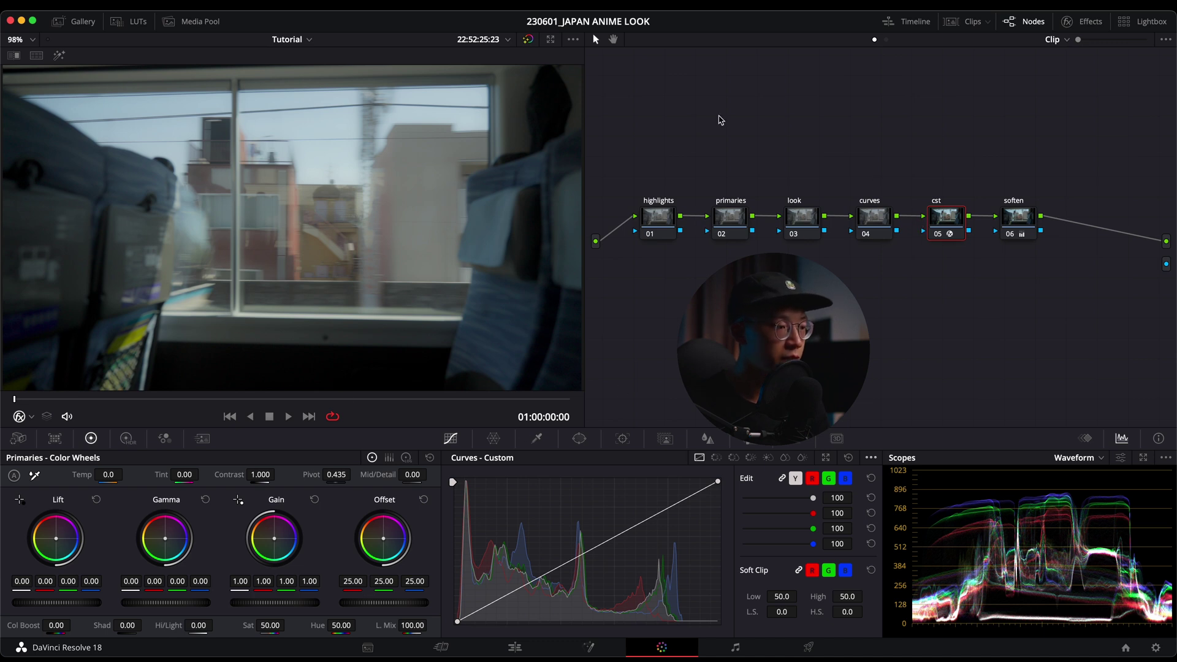
click(942, 237)
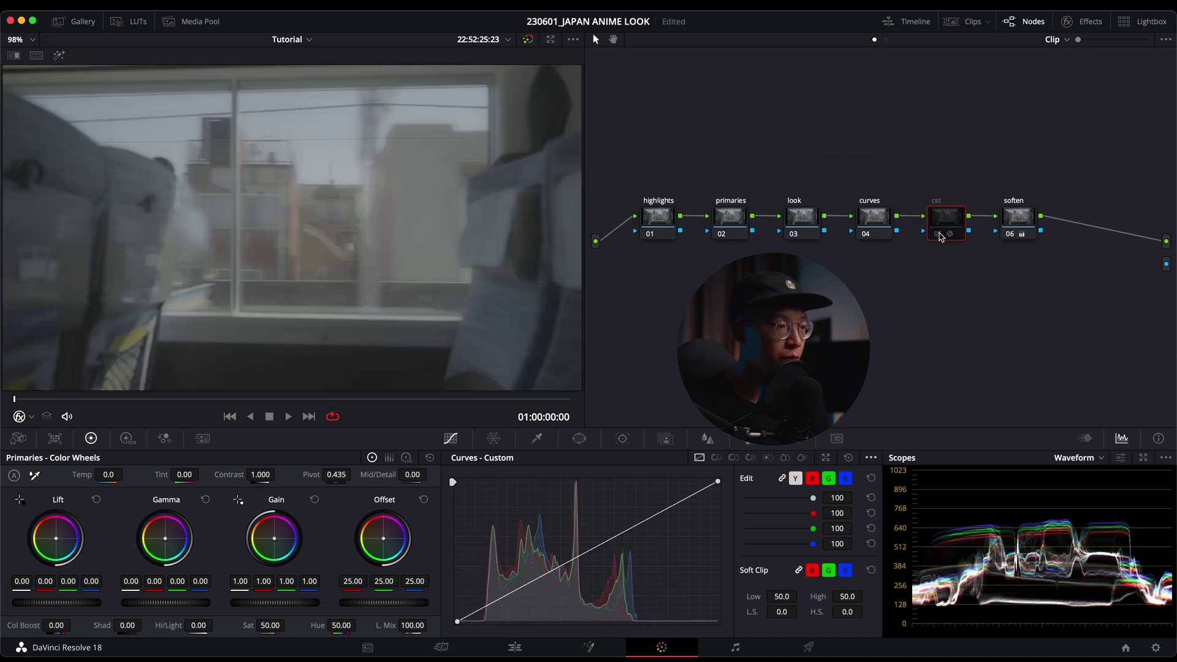
click(942, 237)
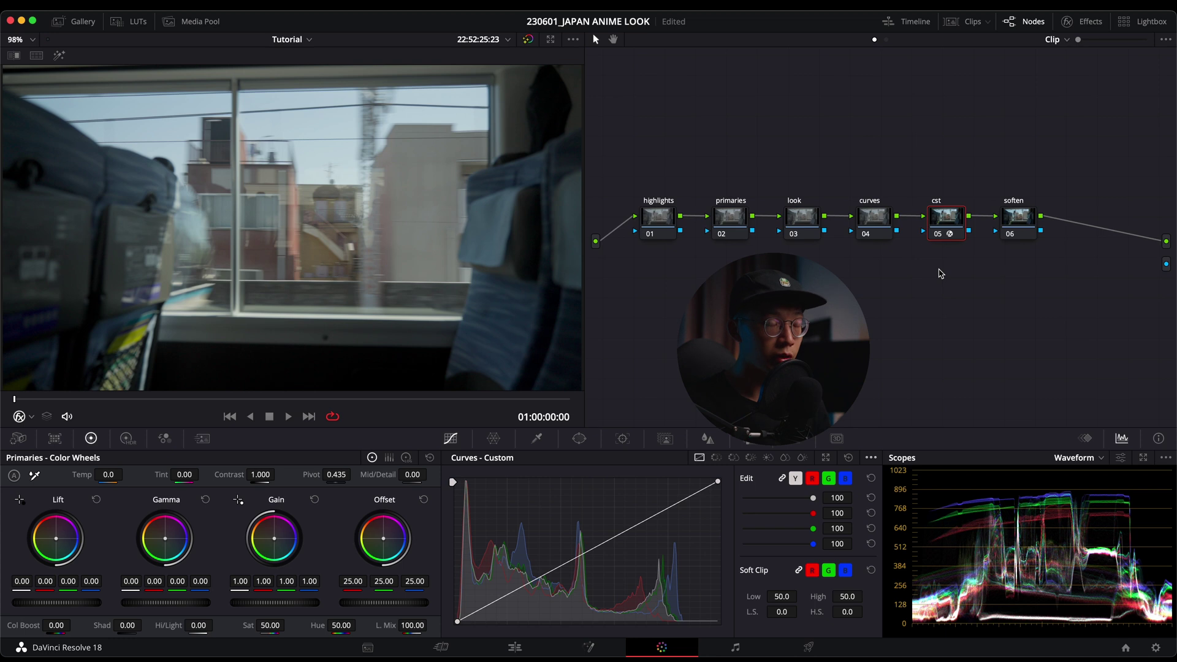
- Marquee-select the first four nodes and the soften node, then make highlights current
drag(914, 261, 610, 167)
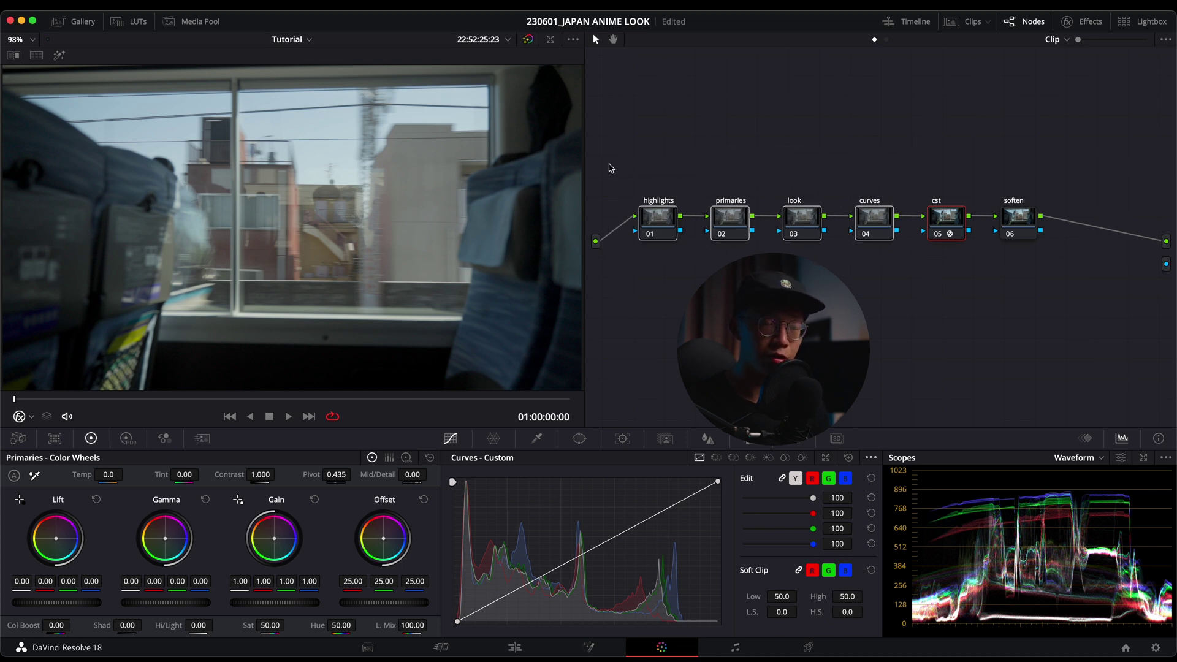
click(857, 153)
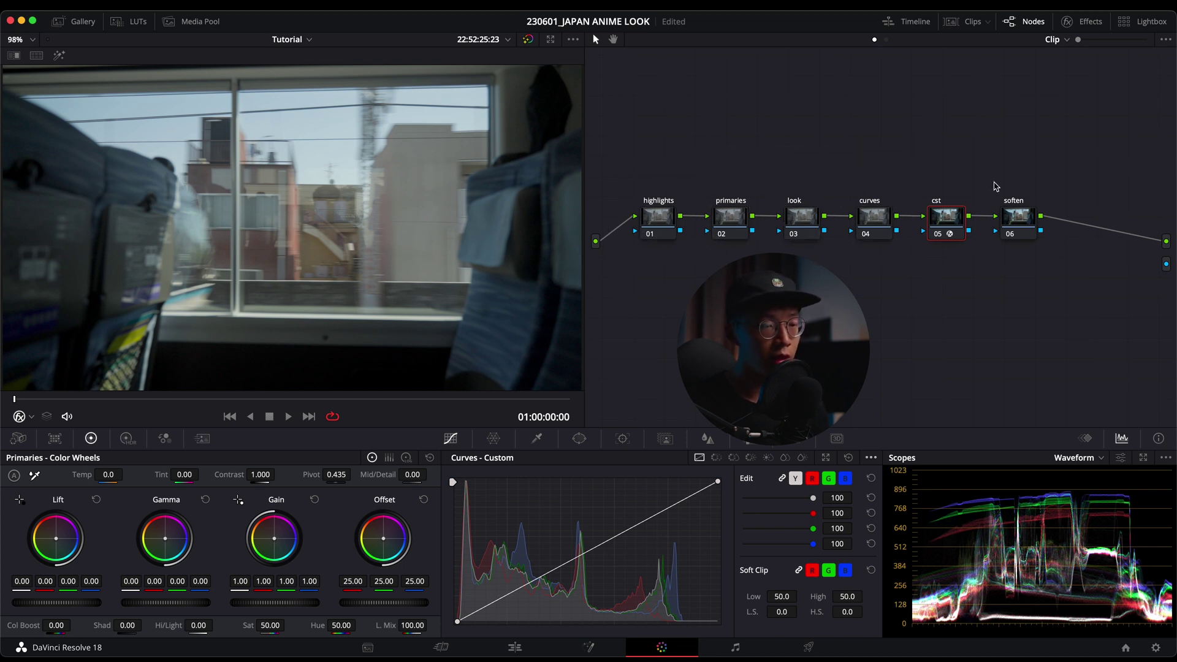
drag(980, 177, 1161, 334)
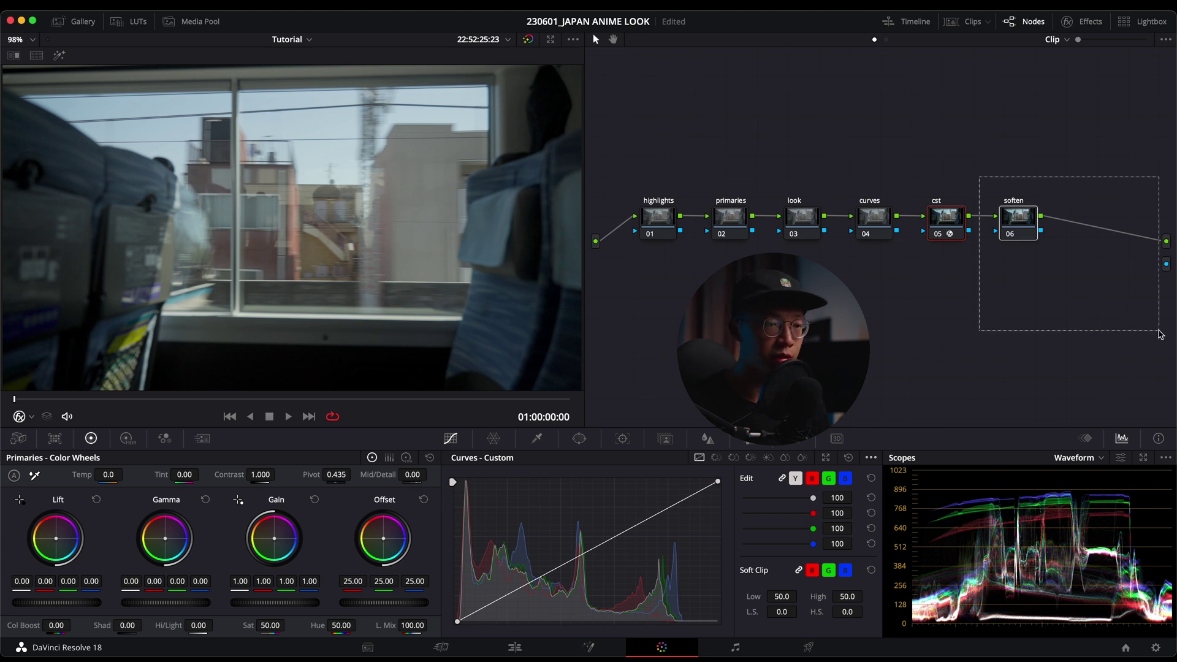
click(937, 271)
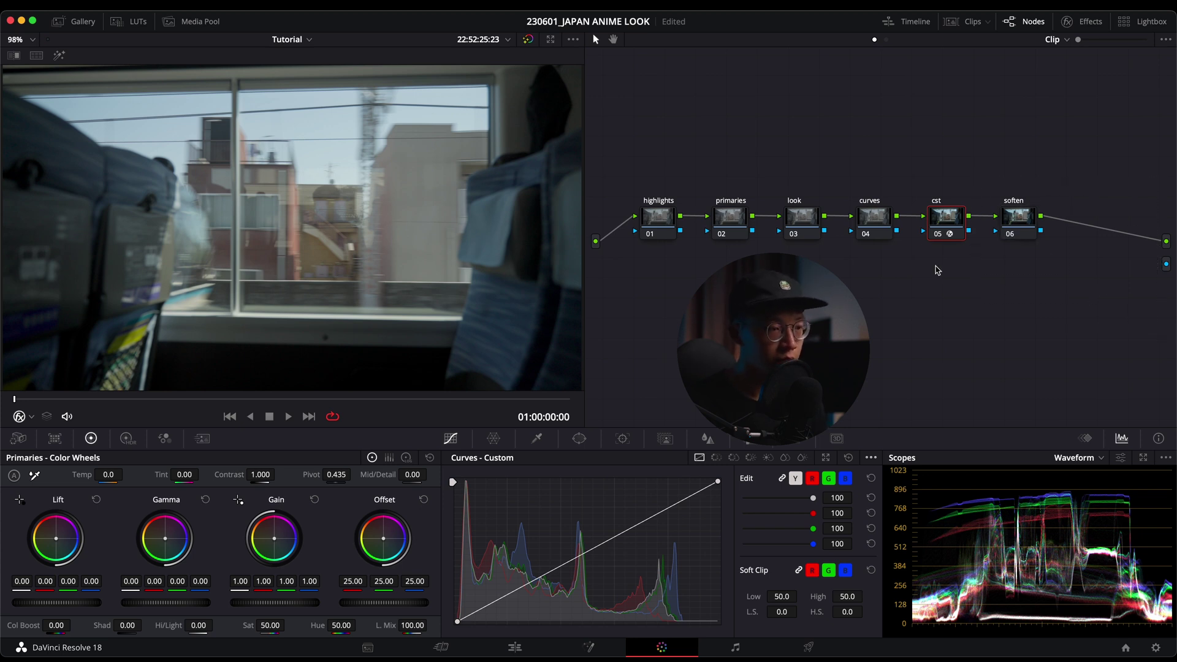
click(653, 222)
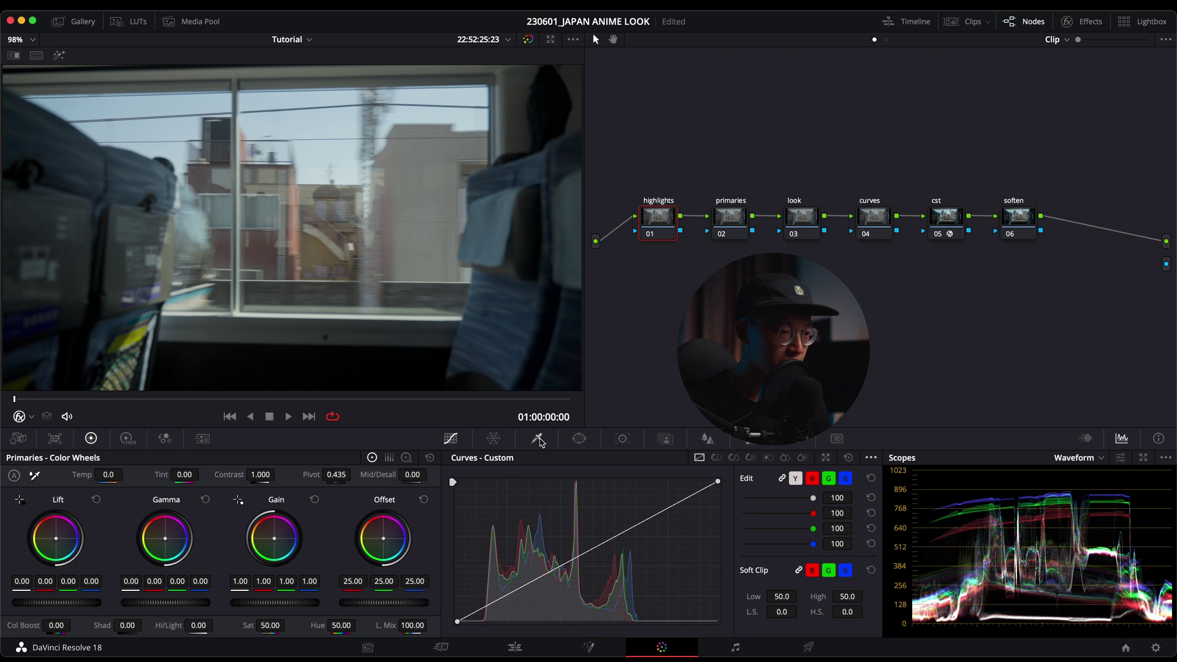
- Qualify luminance from 65 with low softness 20 on the highlights node, checking the matte
click(536, 438)
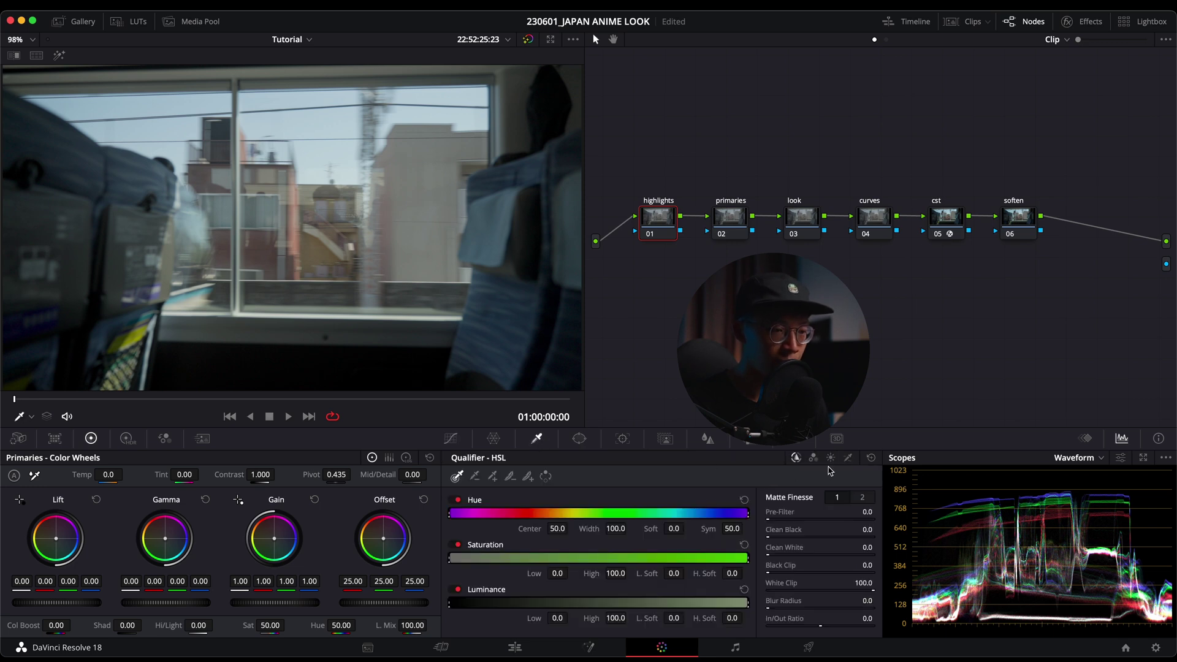
click(831, 459)
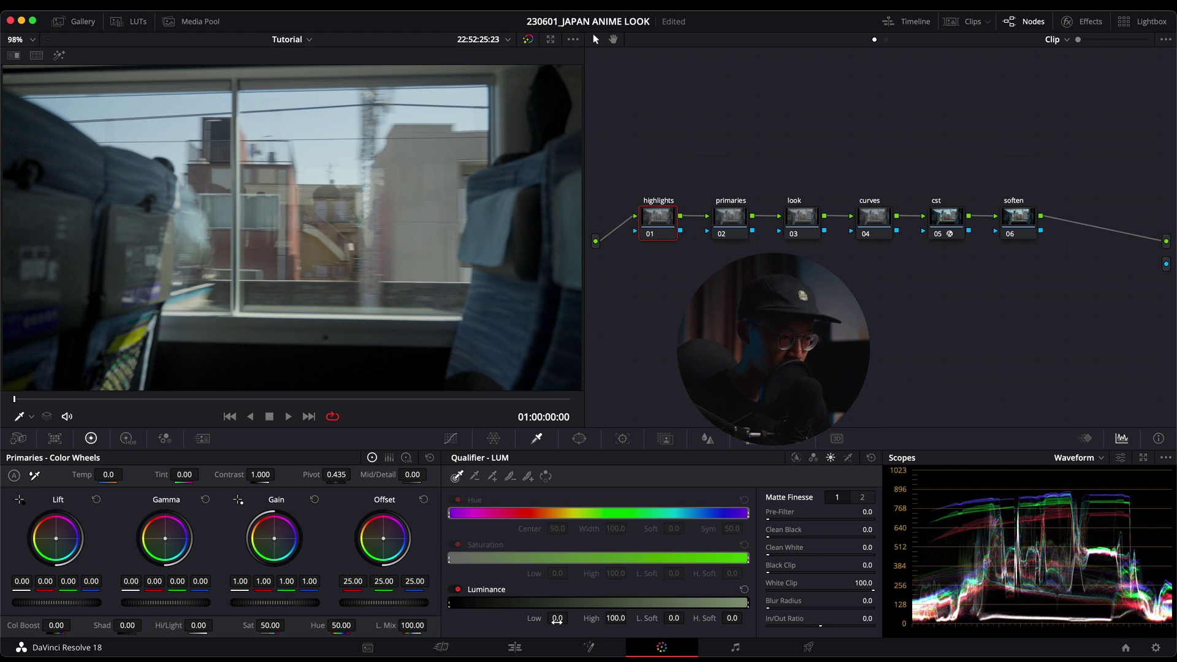
click(557, 619)
text(65)
key(Return)
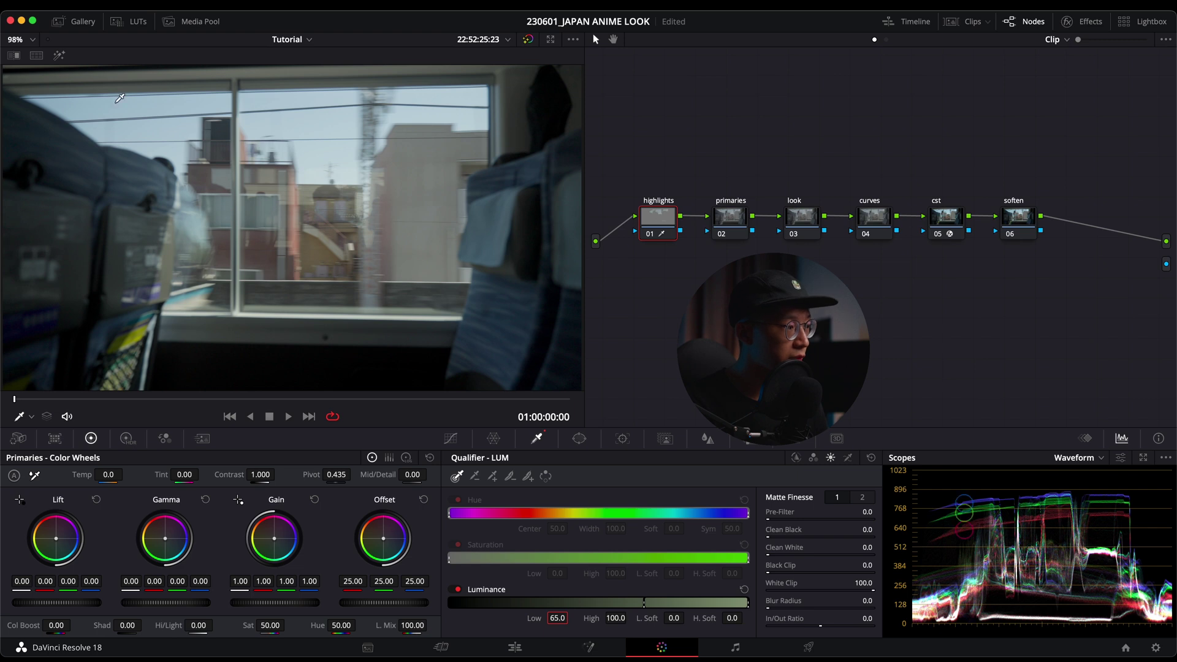
click(59, 59)
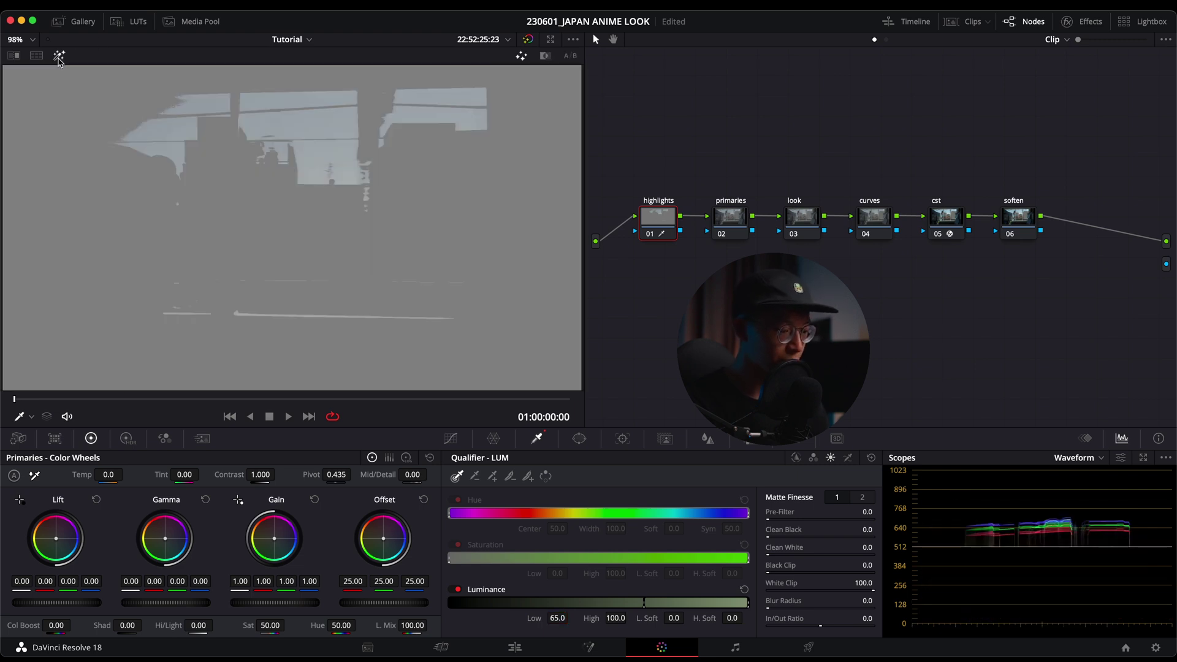
click(59, 57)
click(58, 57)
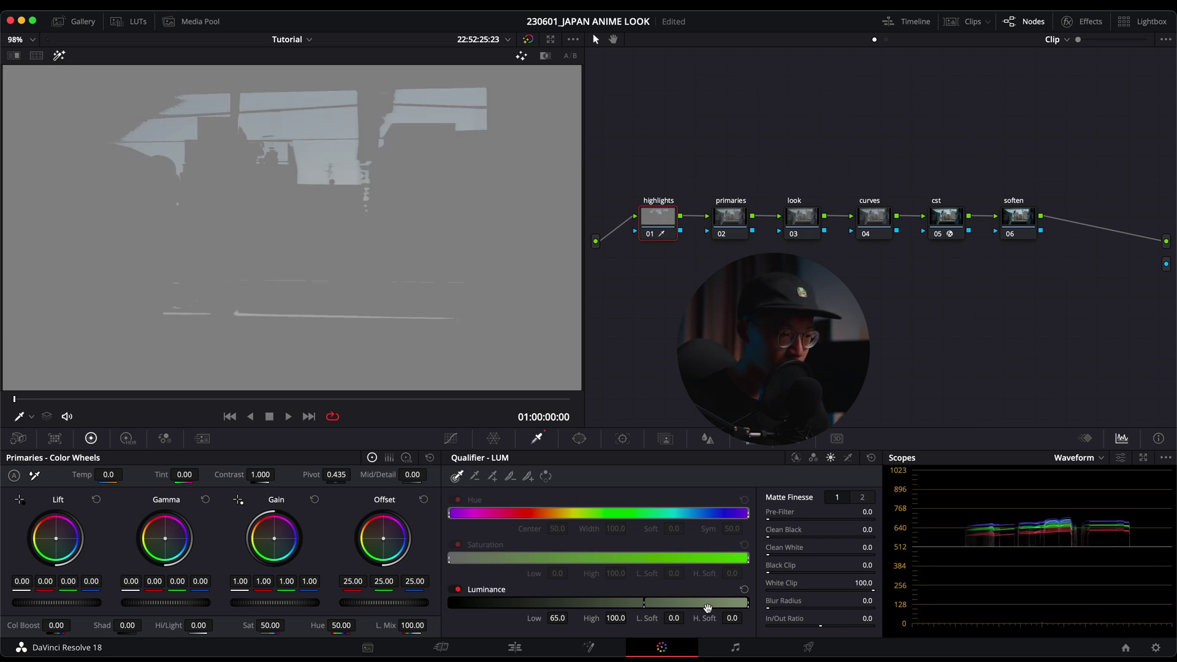
click(674, 618)
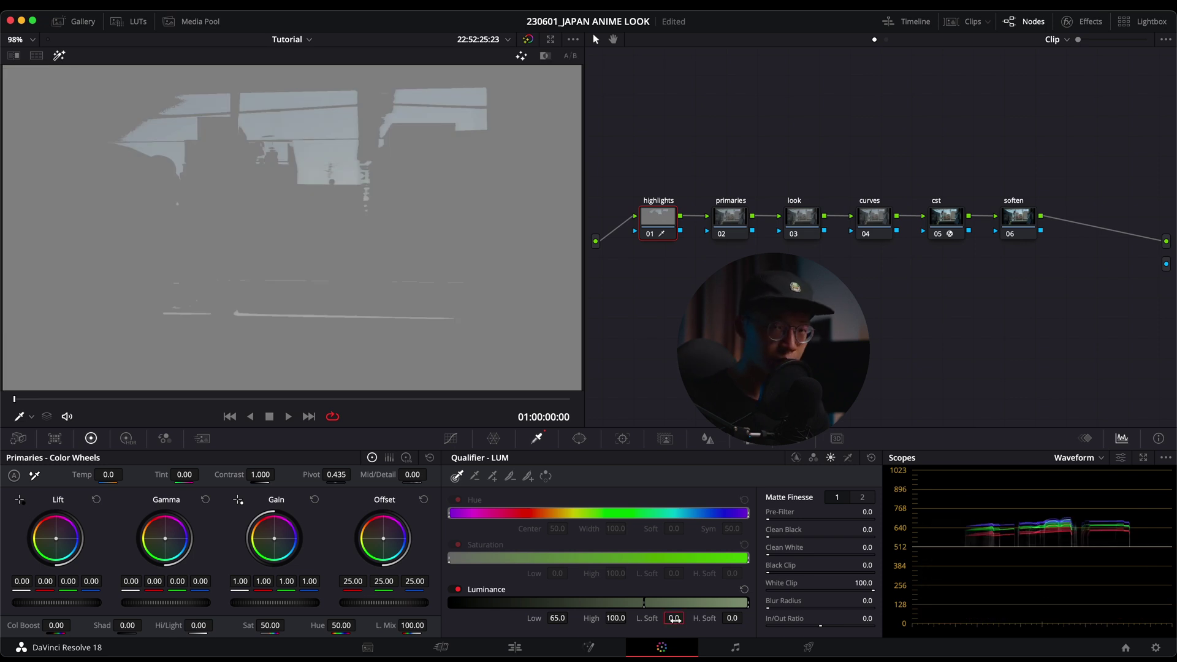
text(3)
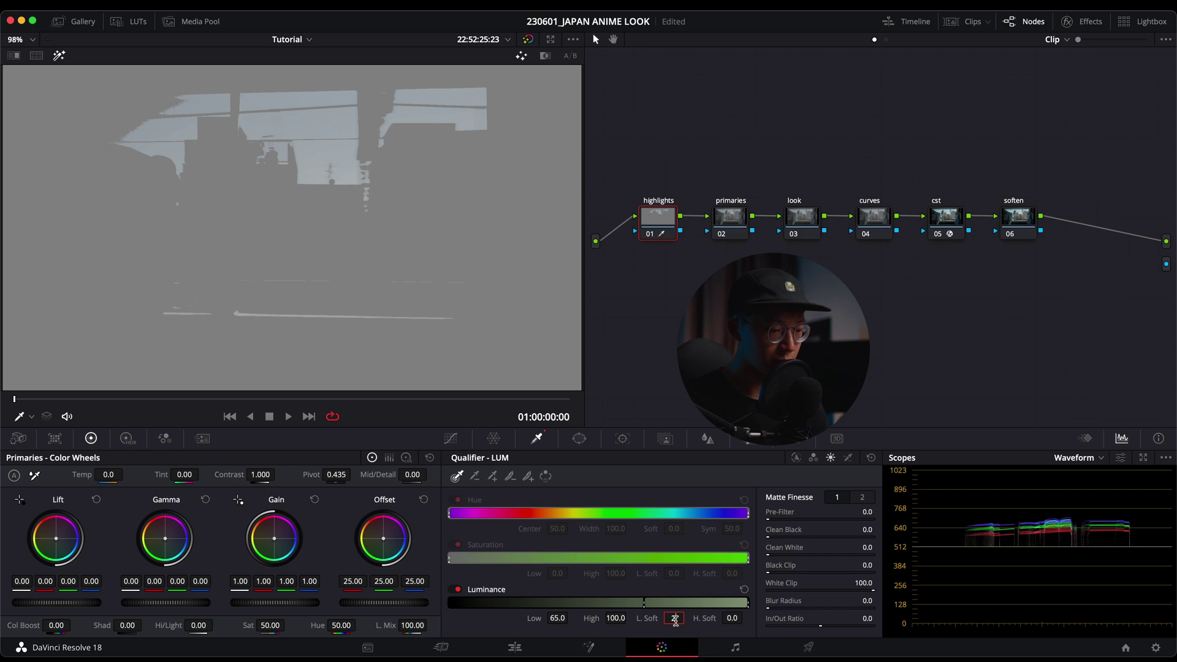
key(Return)
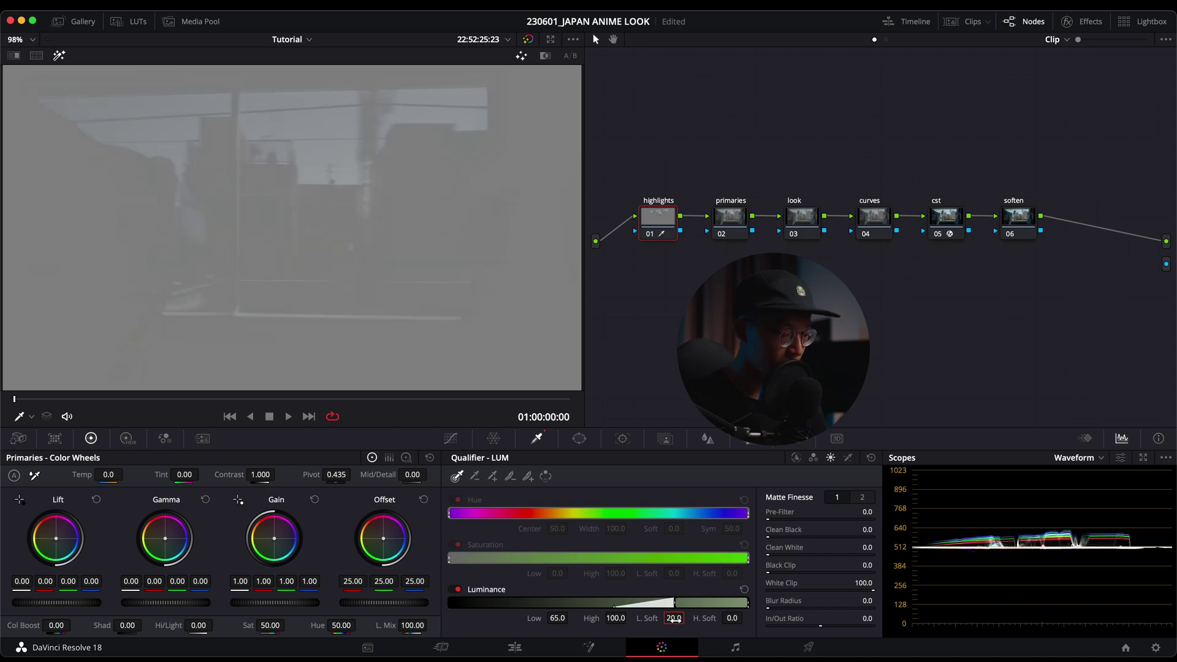
key(shift+h)
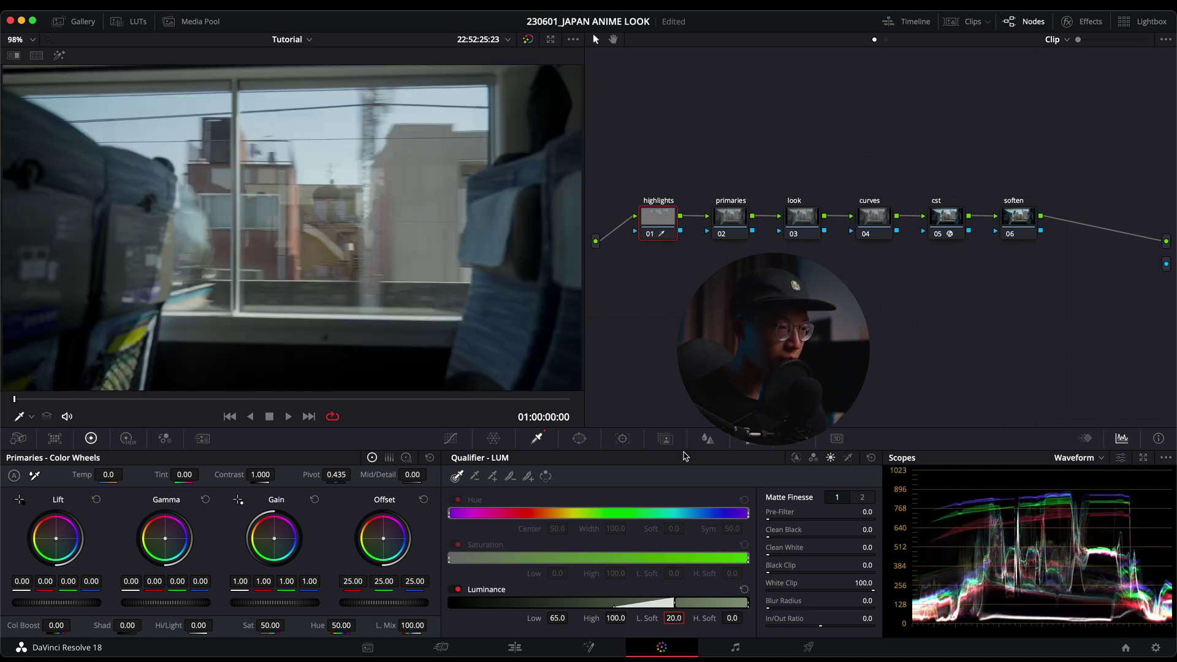
- Pull the qualified highlights down with Hi/Light -100
click(199, 626)
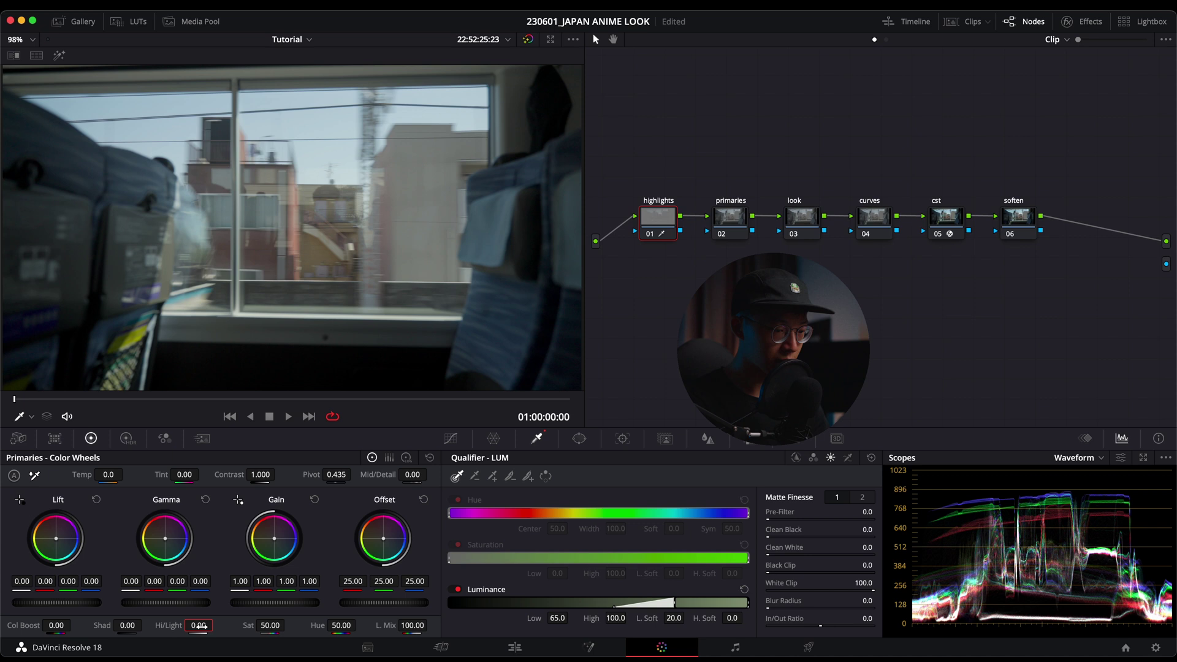
key(BackSpace)
text(-100)
key(Return)
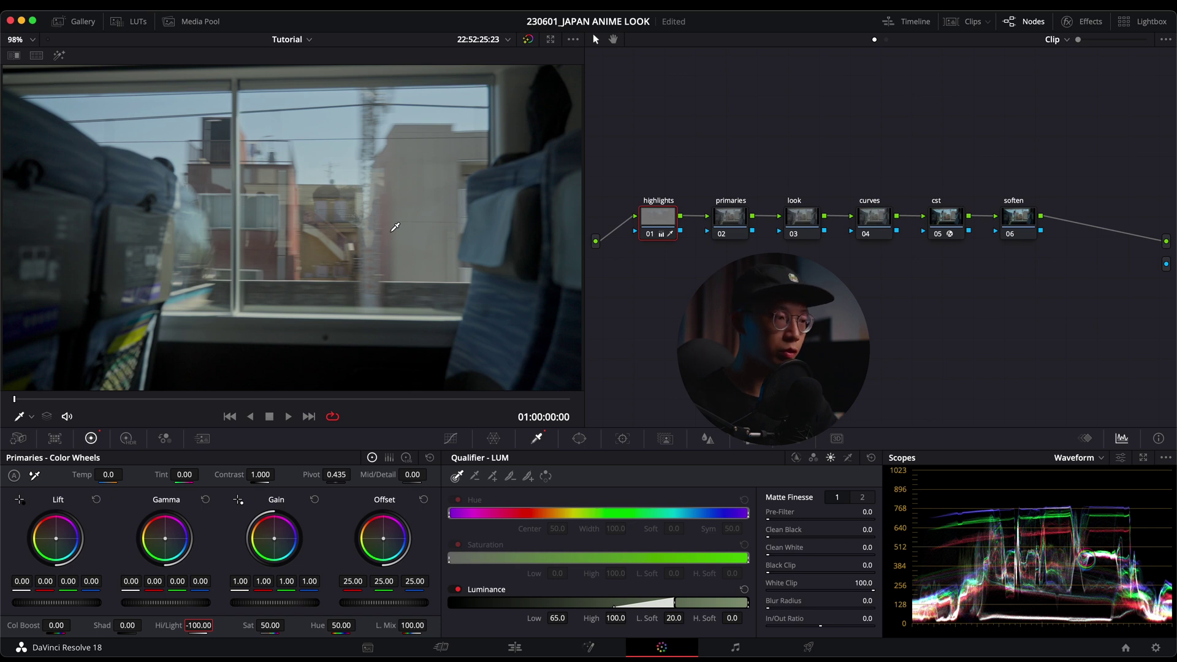
- Select the look node and wipe the clip against gallery still 1.9.1
click(730, 221)
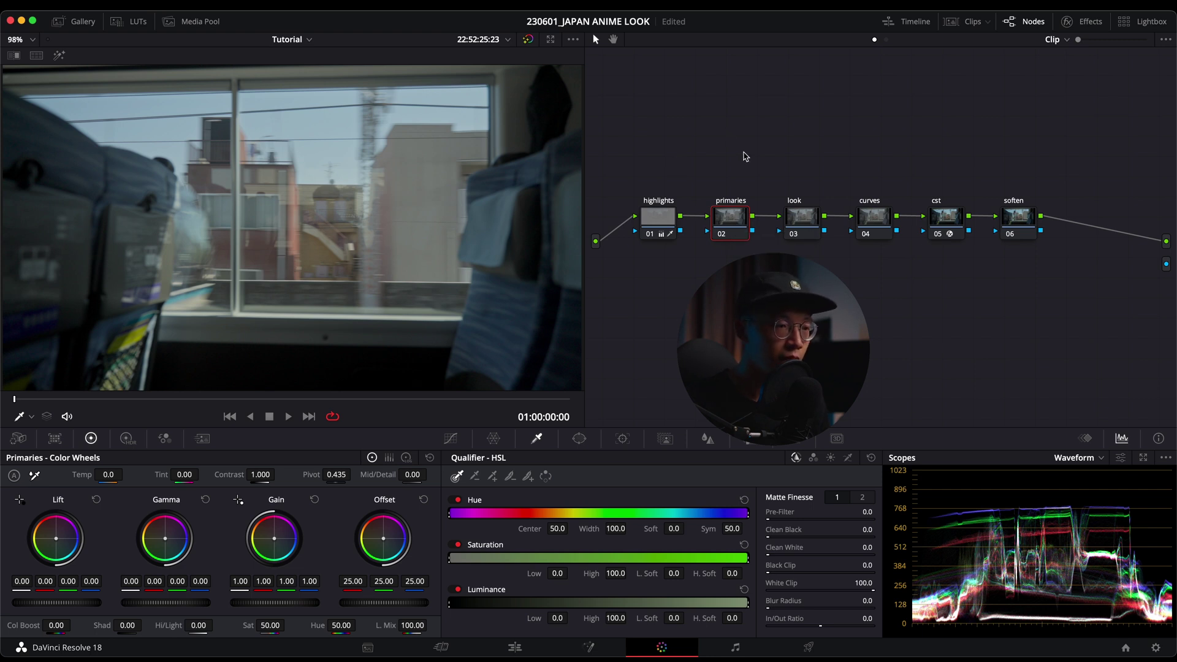
click(805, 221)
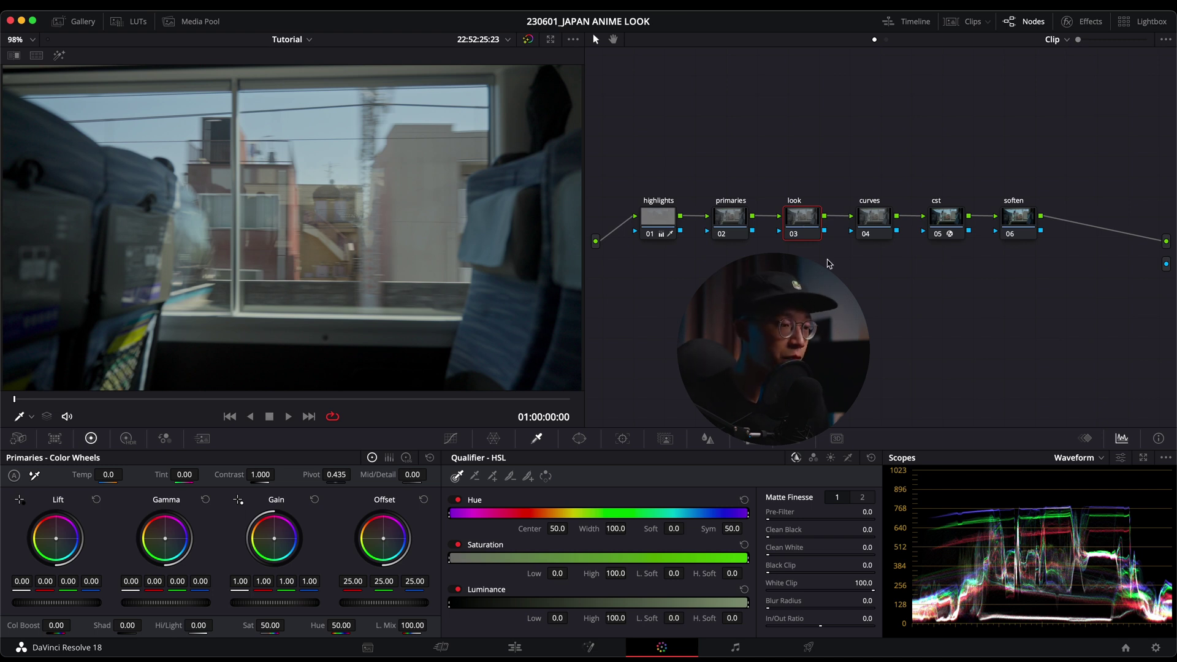
click(78, 22)
double_click(204, 64)
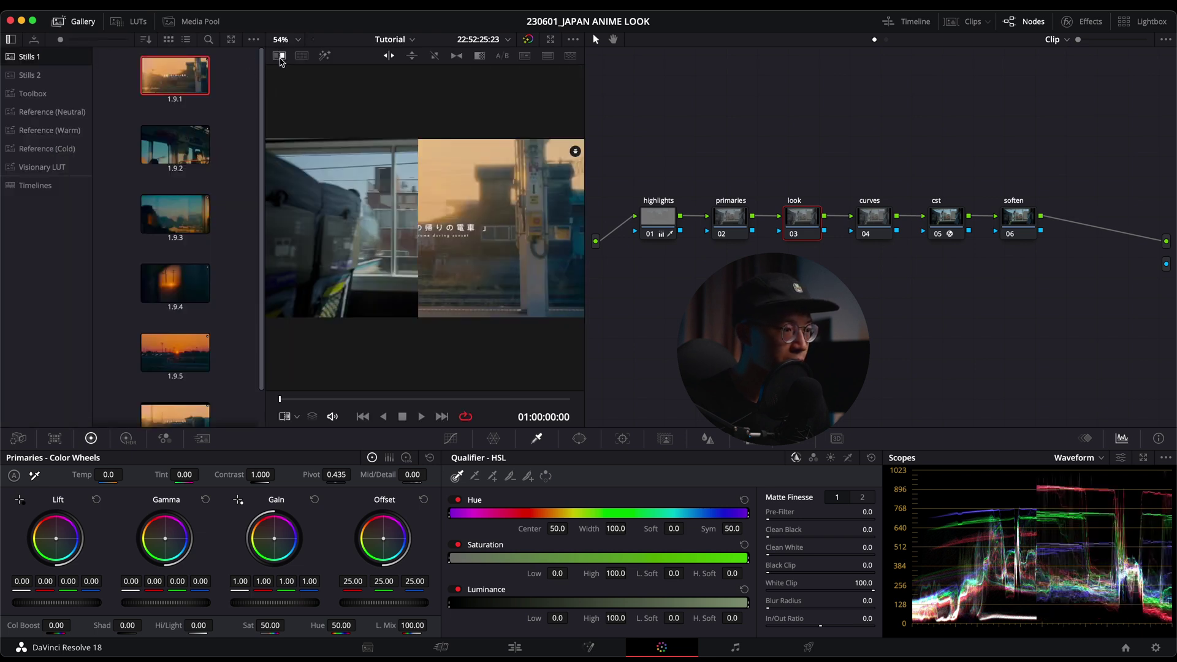
click(67, 23)
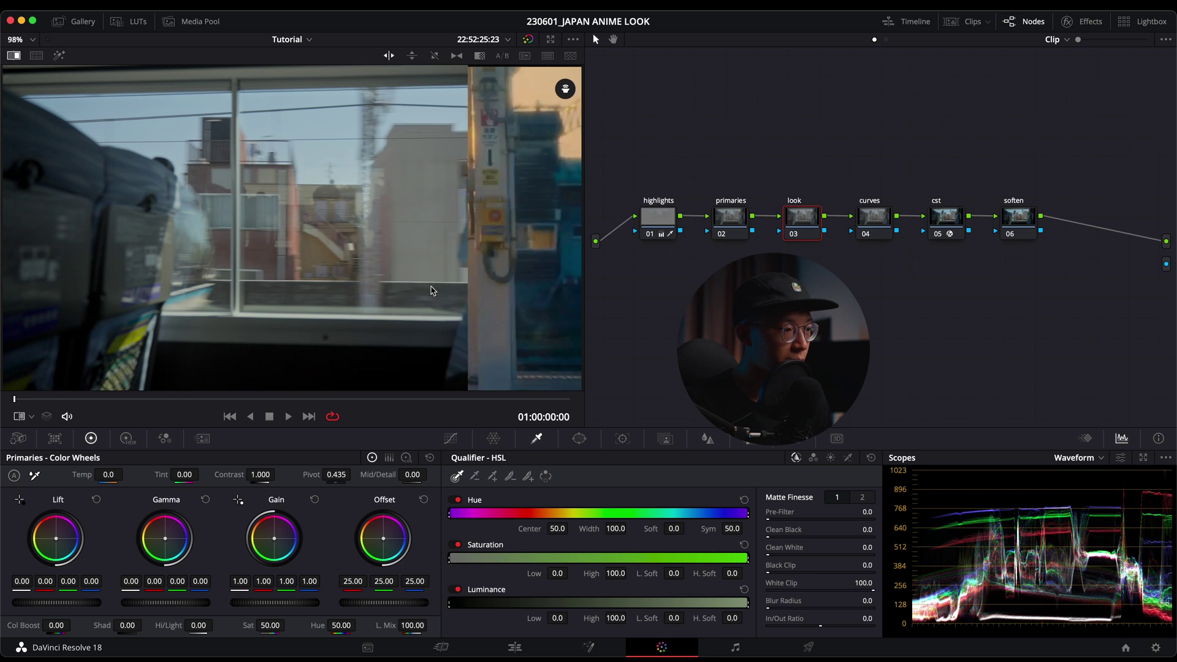
- Warm Gain to 1.23/0.96/0.70 and cool Gamma to -0.03/0.00/0.04 against the reference
drag(215, 308, 326, 307)
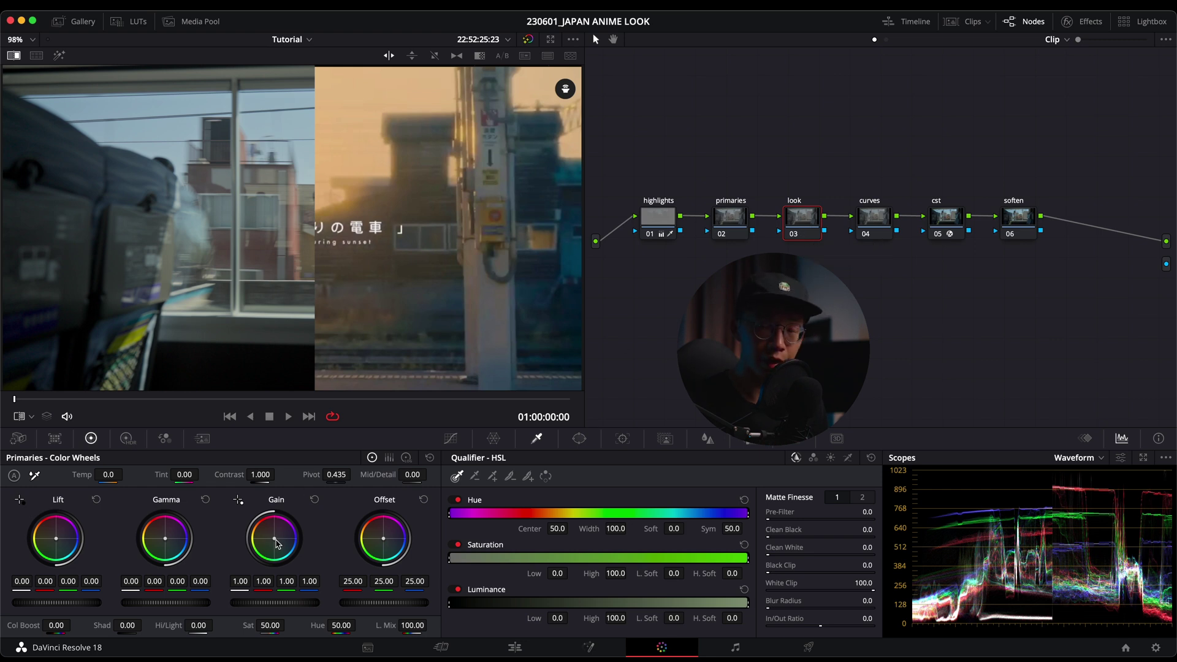
drag(277, 543, 257, 530)
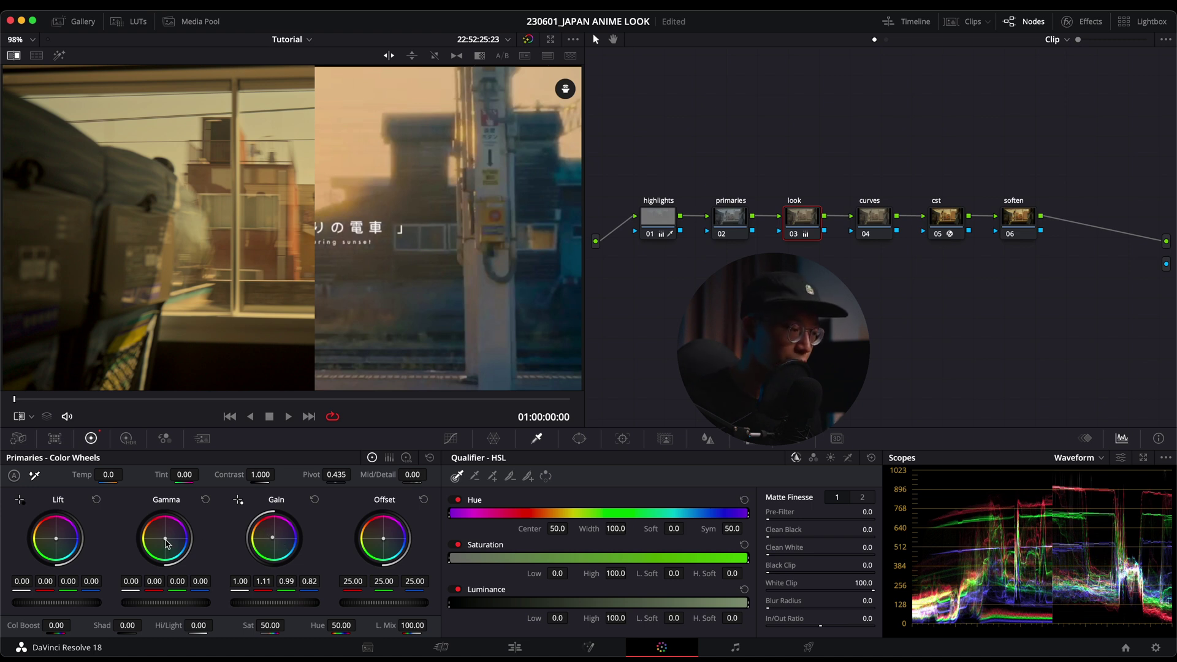
drag(166, 543, 196, 563)
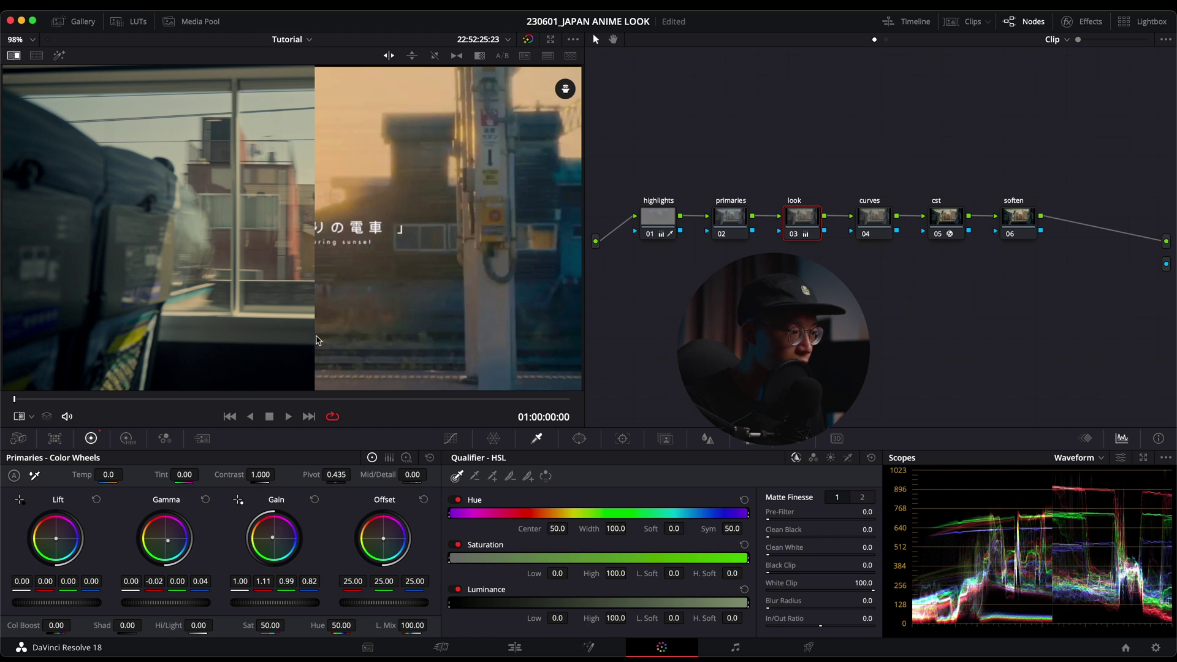
drag(315, 341, 723, 341)
drag(252, 287, 289, 285)
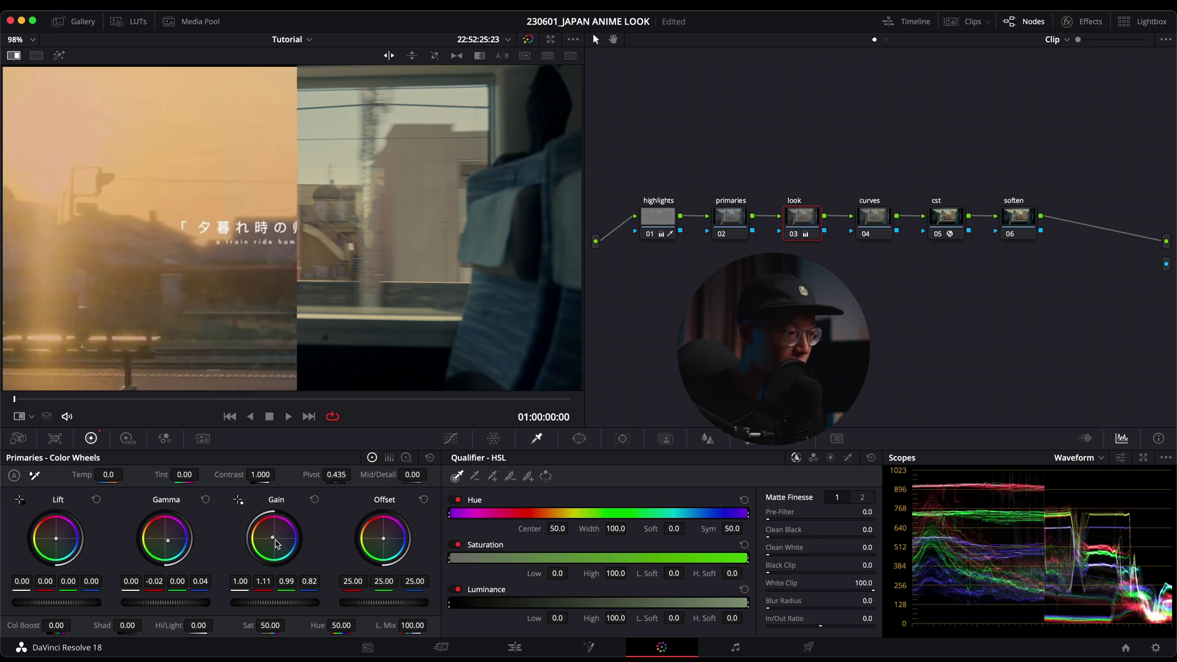
drag(274, 540, 263, 532)
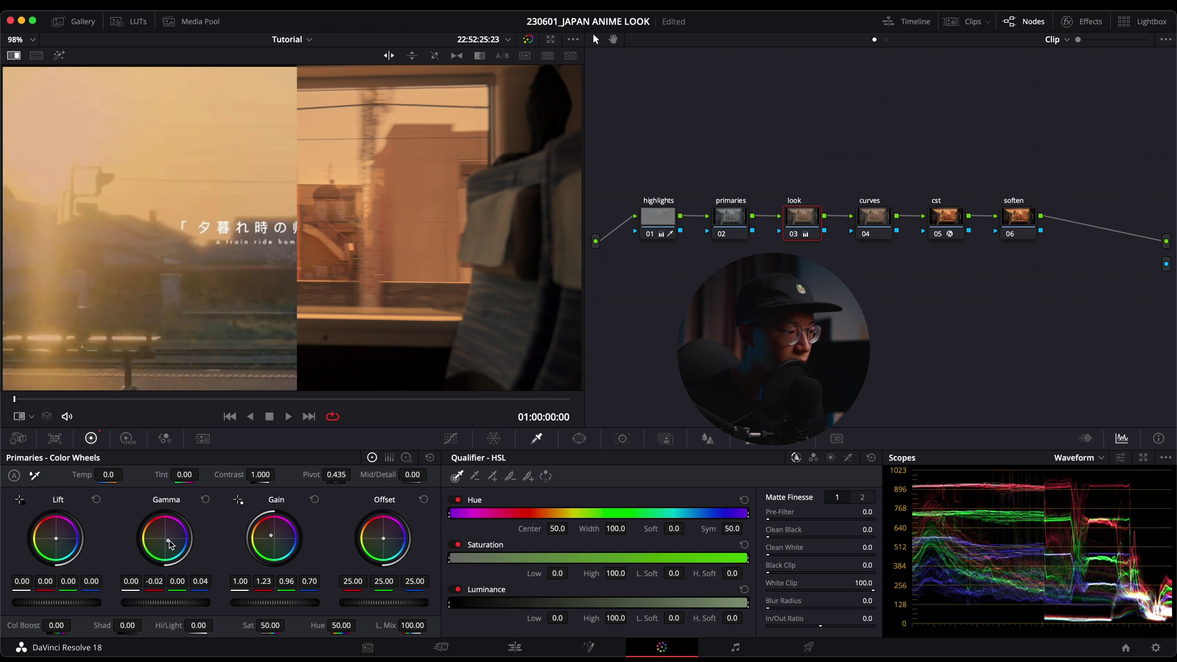
mouse_move(175, 546)
mouse_down()
mouse_move(184, 553)
mouse_move(169, 550)
mouse_up()
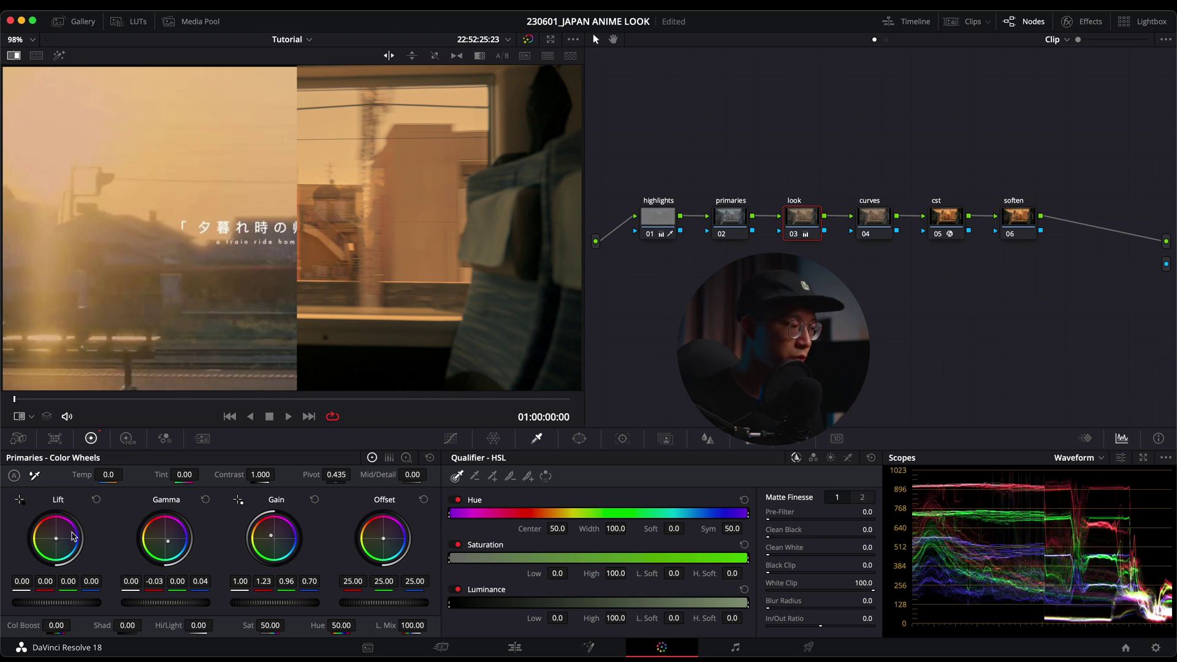
- Push Lift toward blue (-0.03/0.01/0.08) and Gain to 1.27/0.99/0.64, then remove the wipe
drag(57, 539, 71, 550)
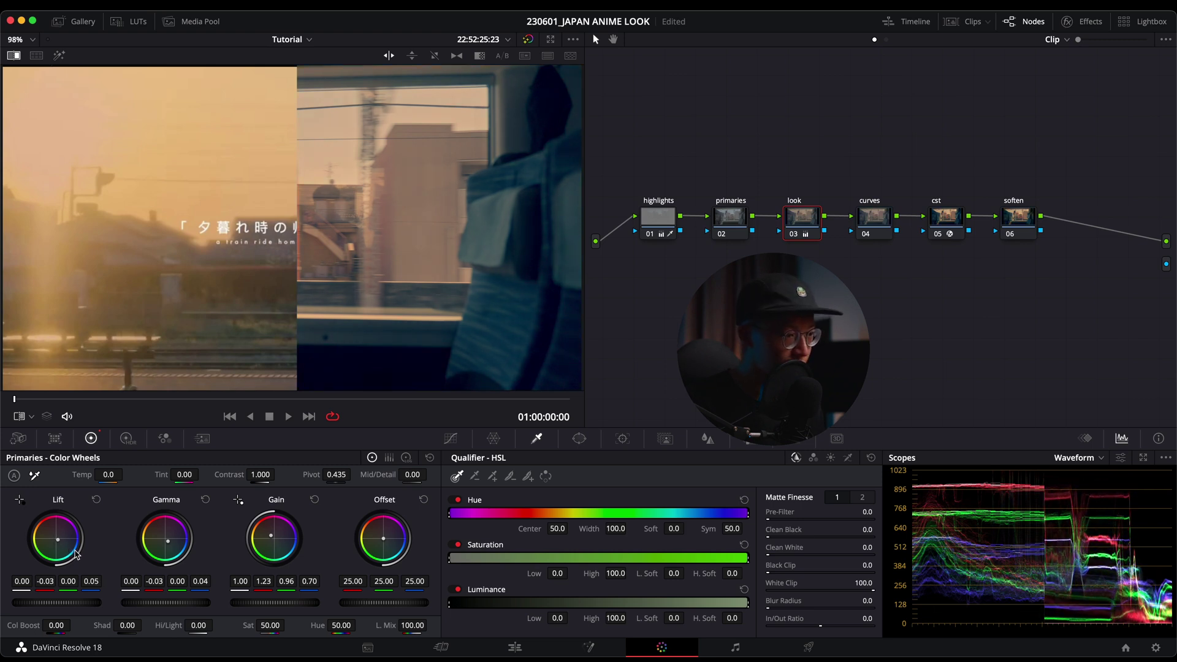
mouse_move(73, 554)
mouse_down()
mouse_move(86, 557)
mouse_move(72, 542)
mouse_up()
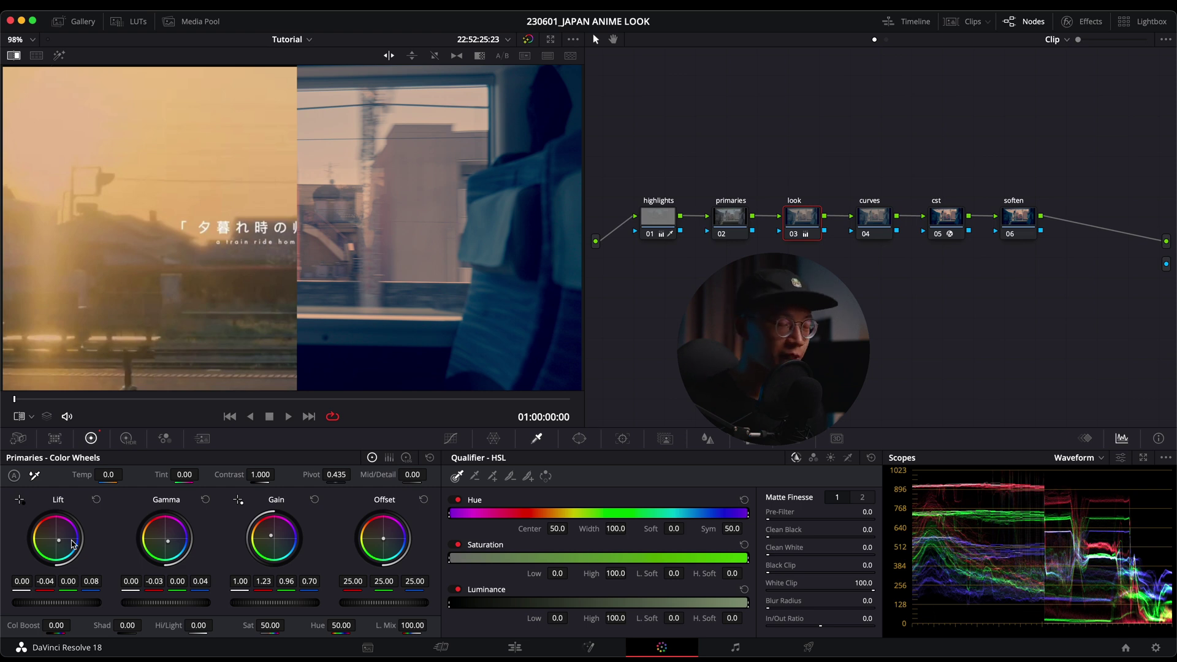
drag(72, 544, 57, 550)
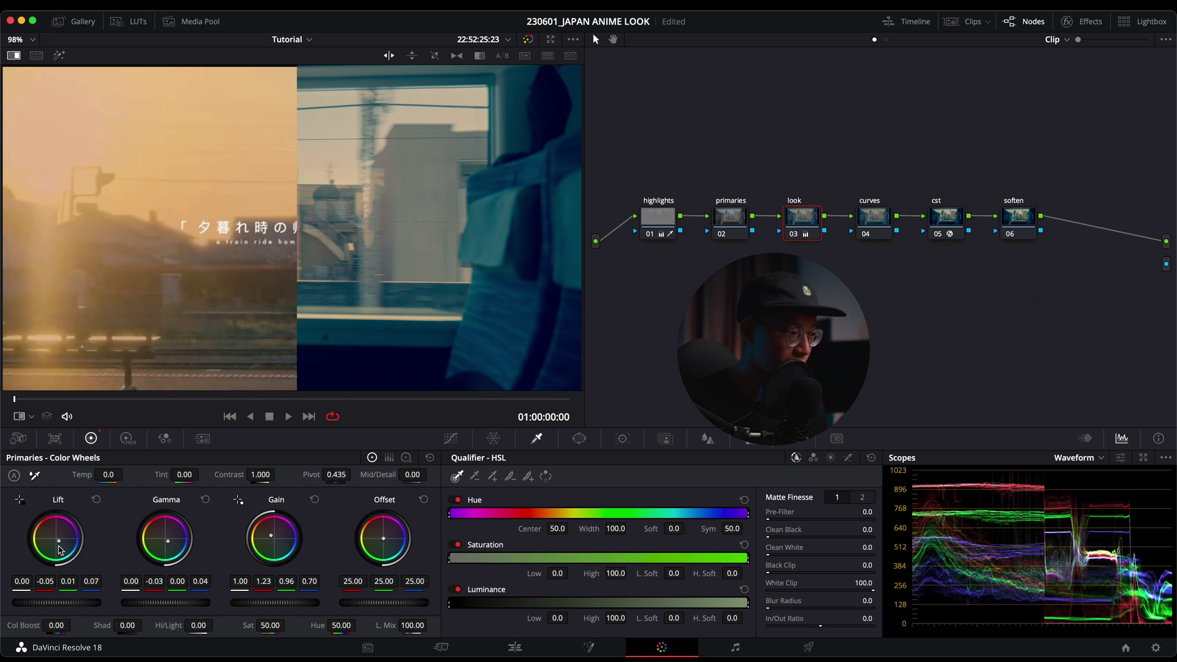
mouse_move(270, 535)
mouse_down()
mouse_move(259, 528)
mouse_move(270, 535)
mouse_up()
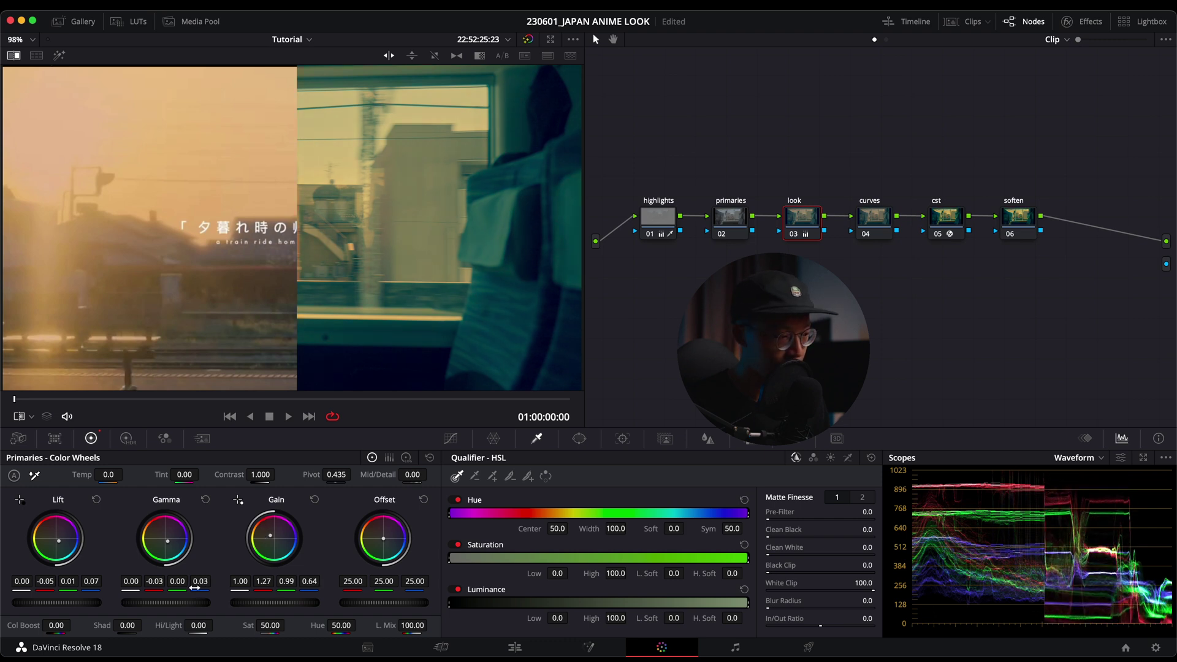
drag(95, 583, 98, 583)
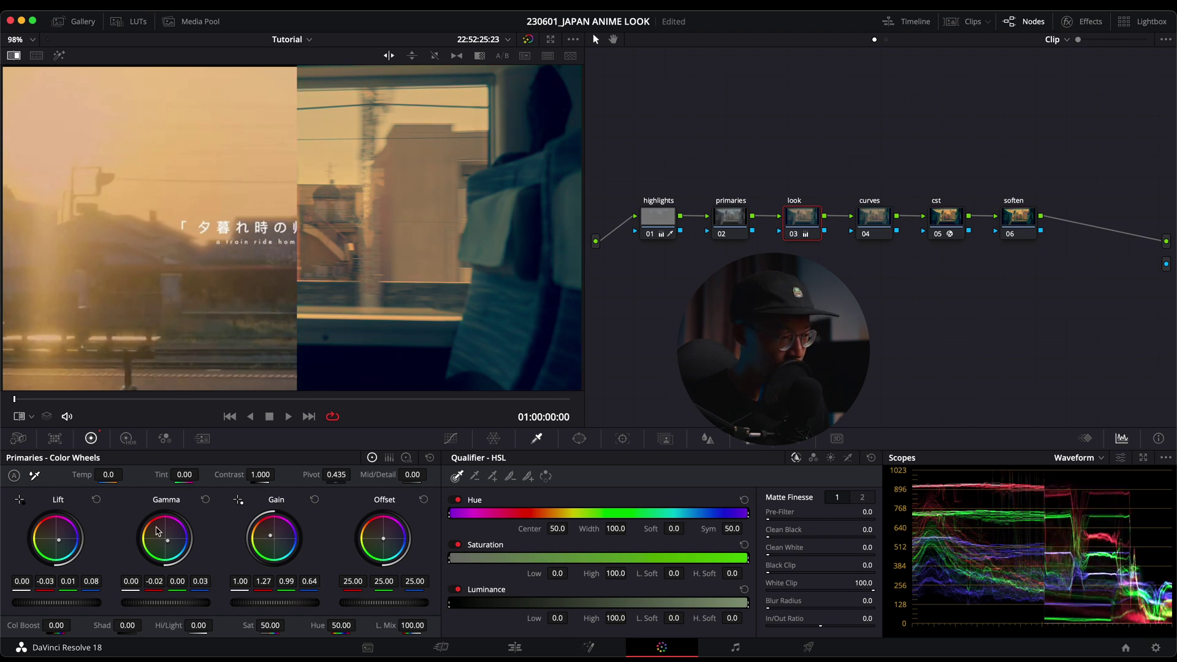
drag(327, 230, 342, 229)
click(13, 55)
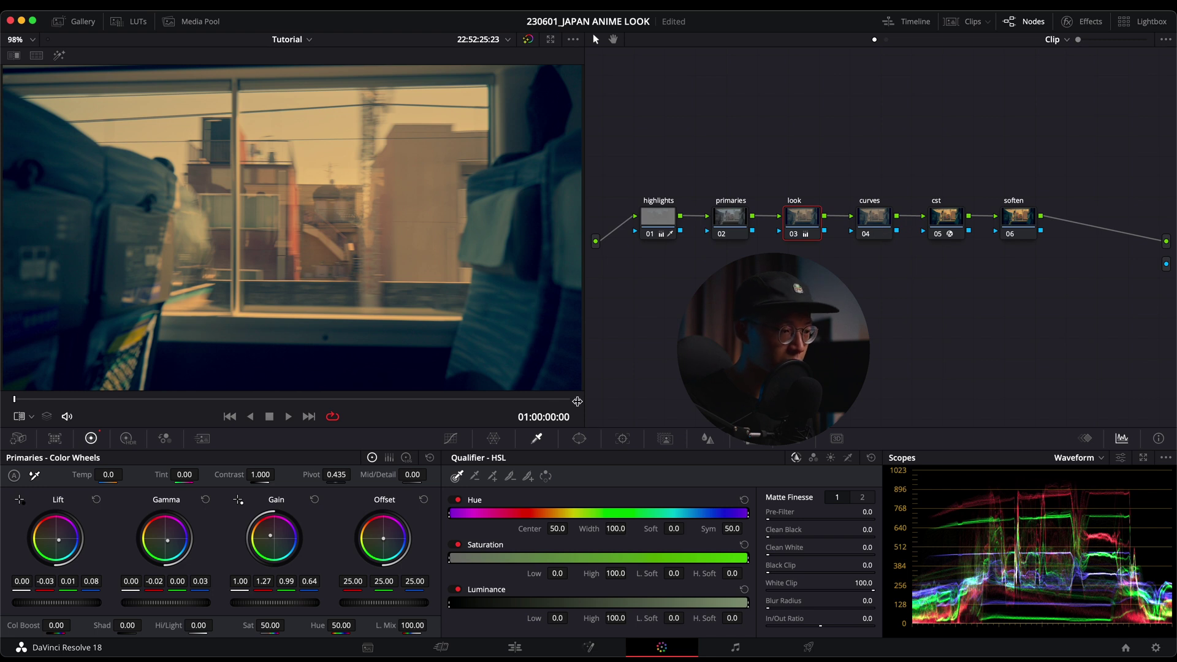
- On the curves node's custom curve, lift the black point and shape the lower tones
click(451, 438)
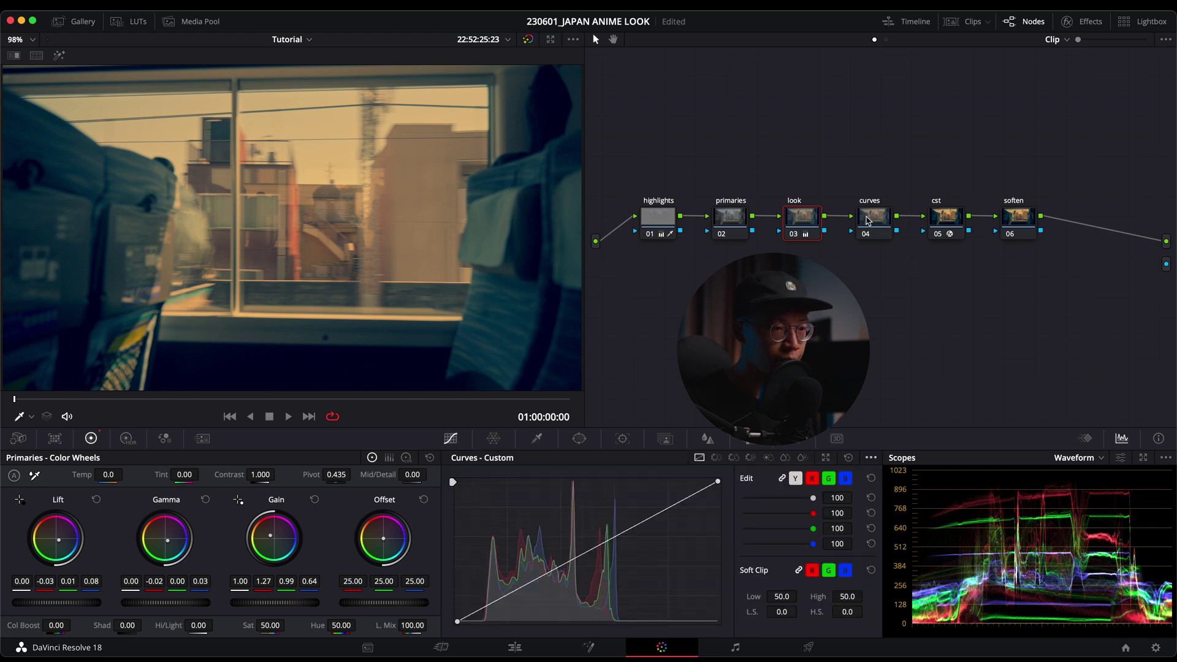
click(868, 221)
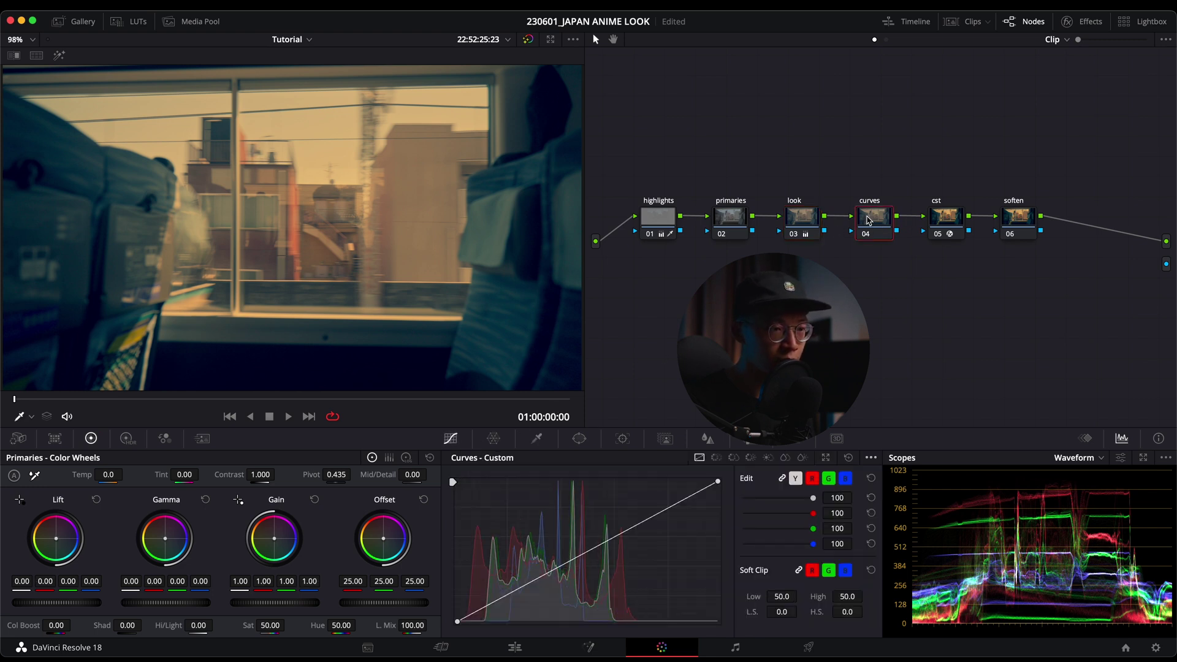
click(871, 457)
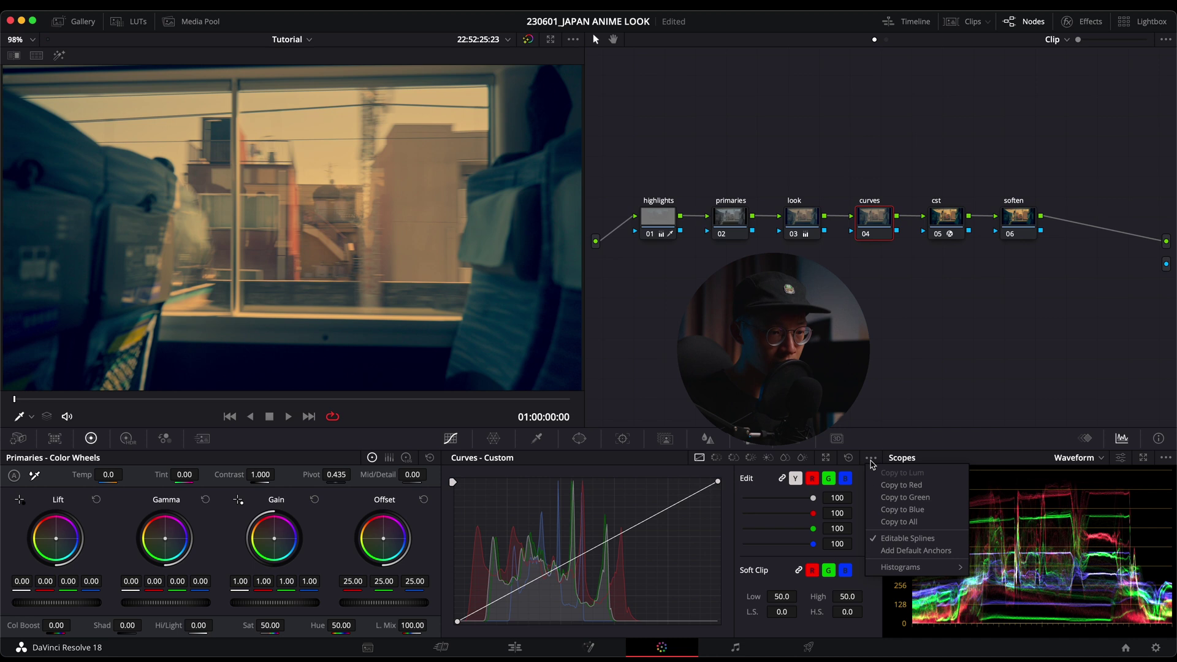
click(893, 496)
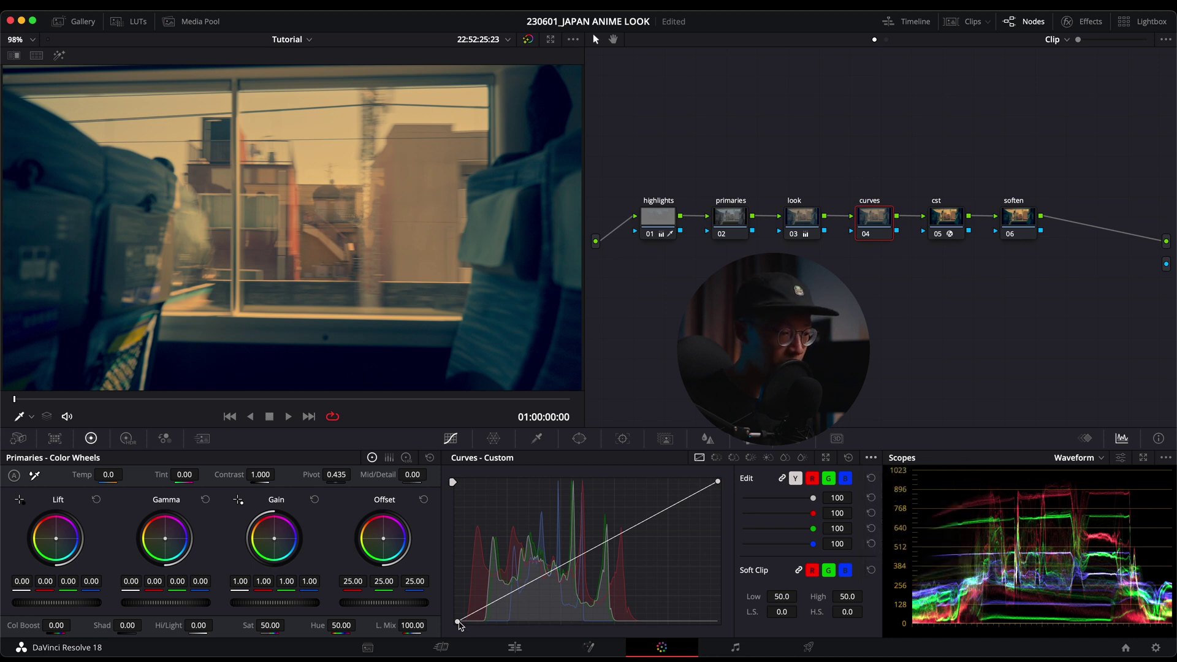
drag(457, 621, 458, 610)
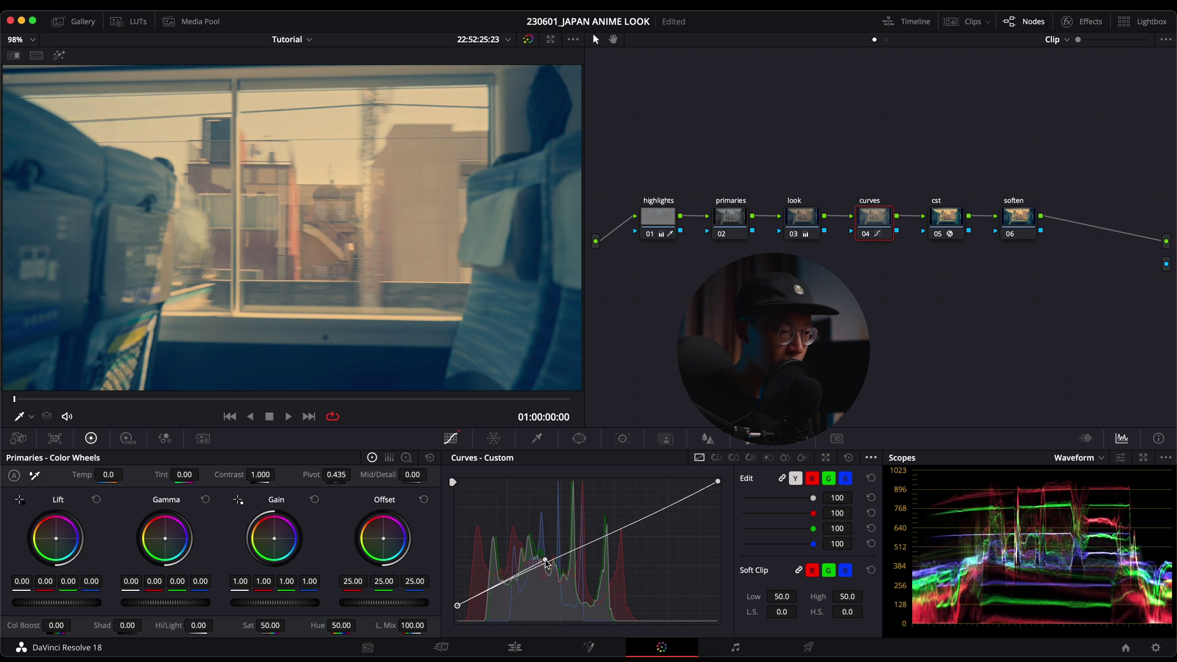
drag(546, 561, 549, 602)
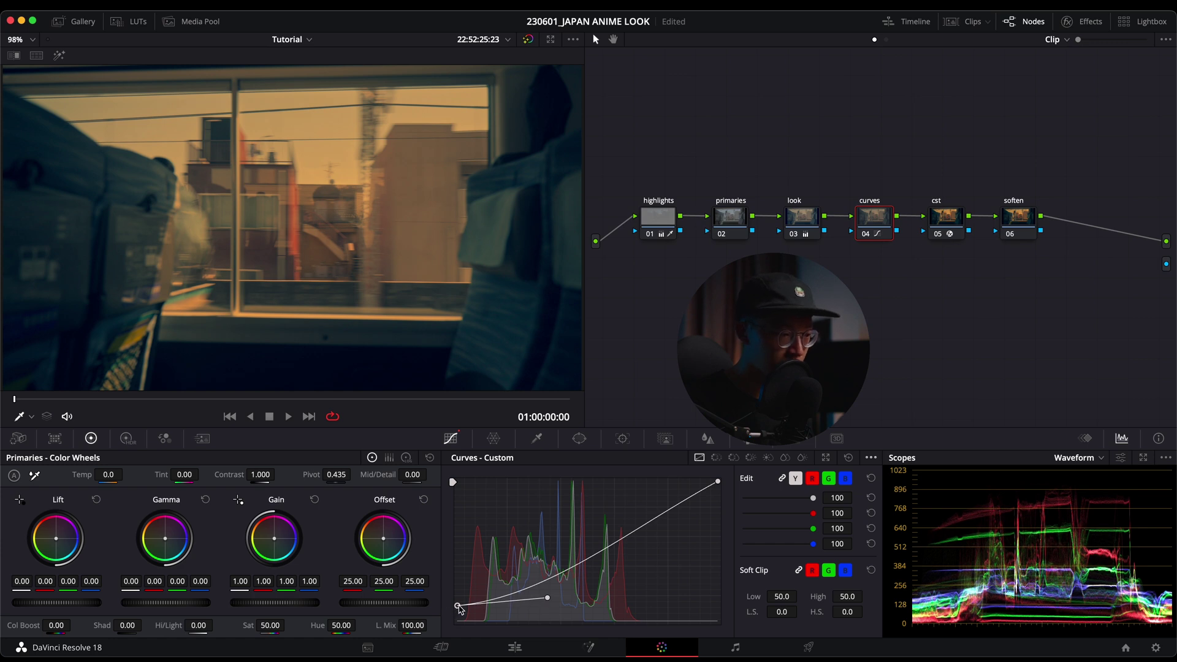
drag(459, 608, 459, 605)
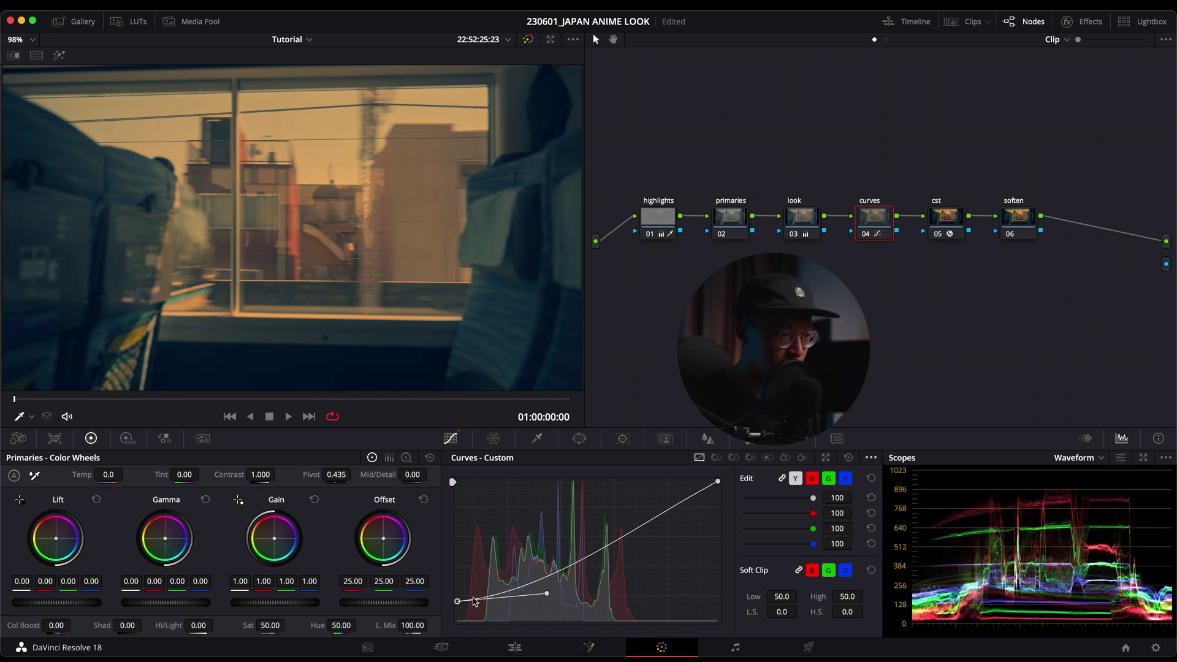
drag(547, 594, 555, 597)
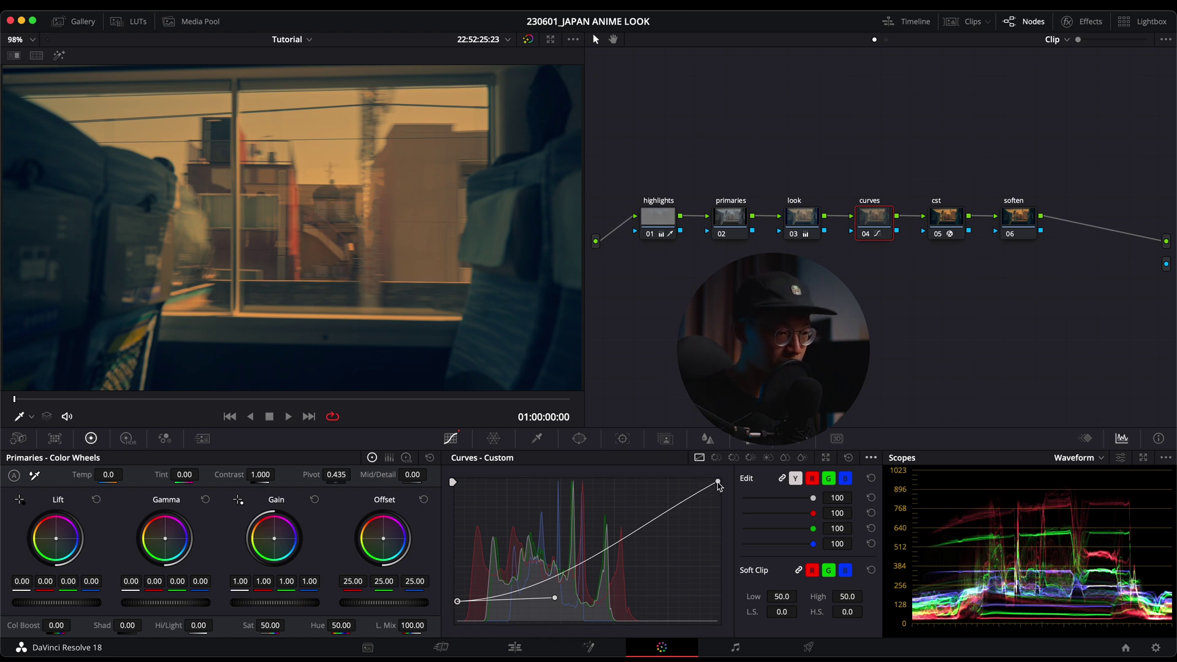
- Lower the white point, add a brightening midtone point and smooth the curve against the reference
drag(721, 485, 721, 508)
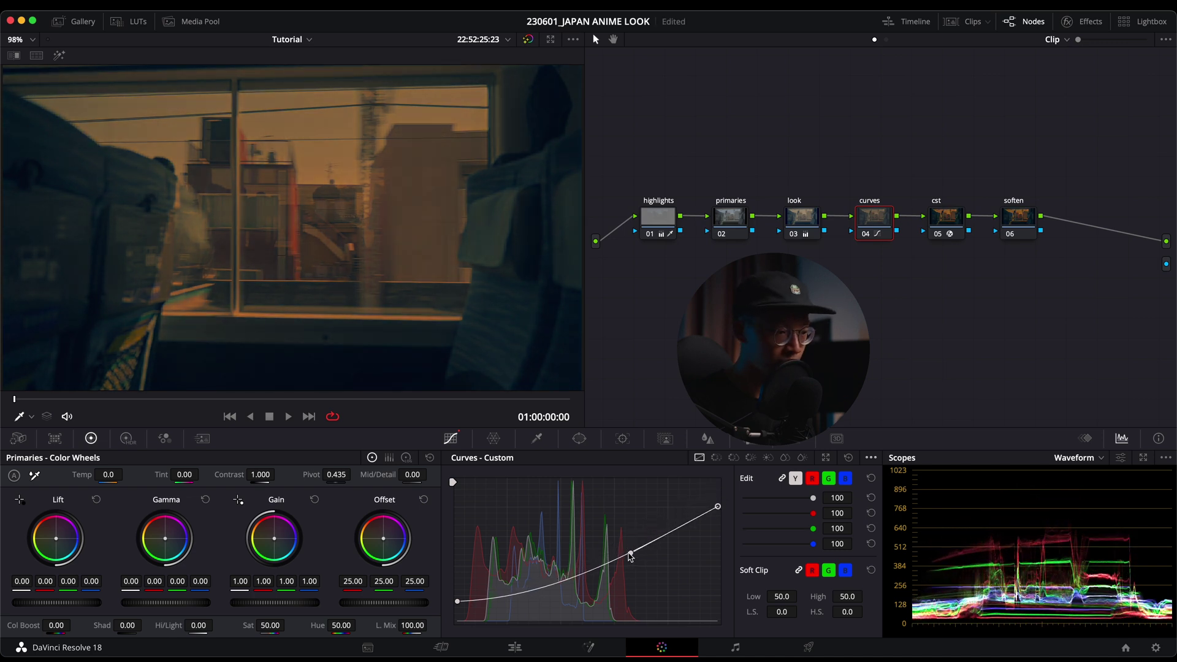
drag(632, 556, 616, 525)
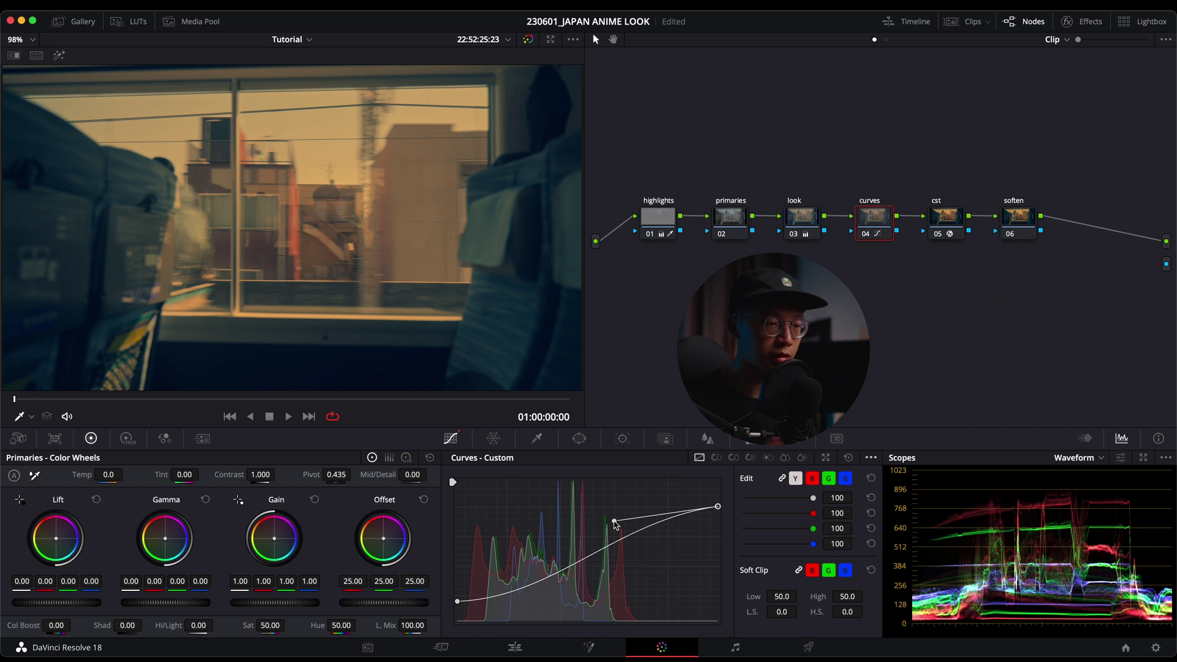
click(458, 602)
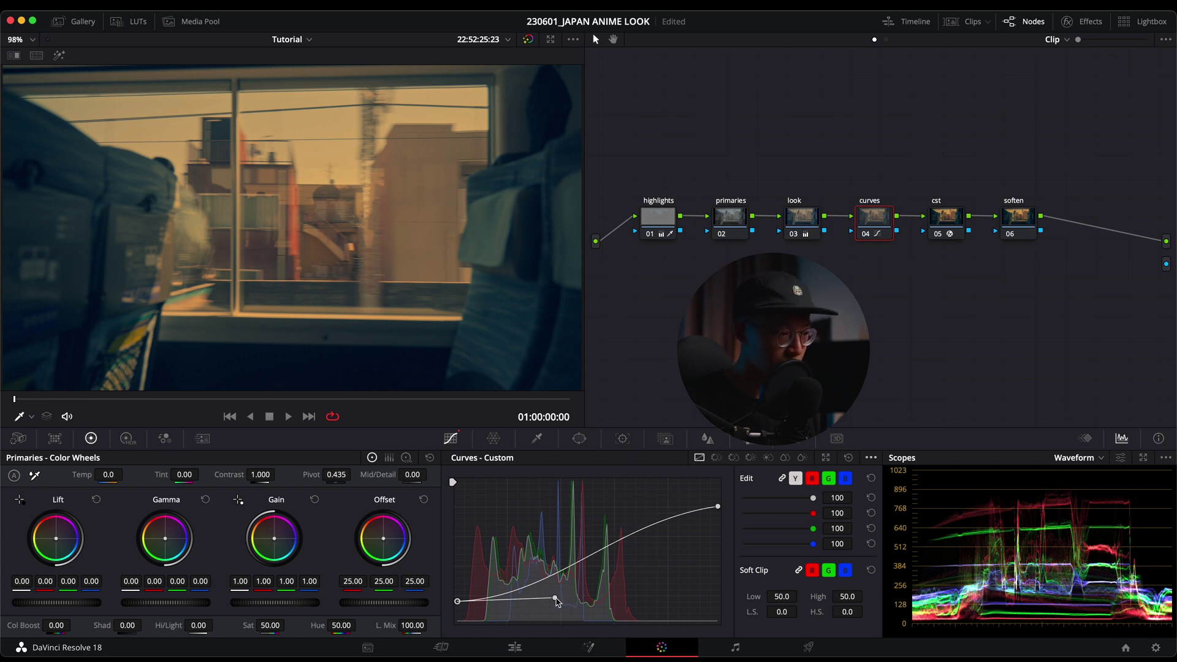
mouse_move(557, 601)
mouse_down()
mouse_move(584, 601)
mouse_move(573, 598)
mouse_up()
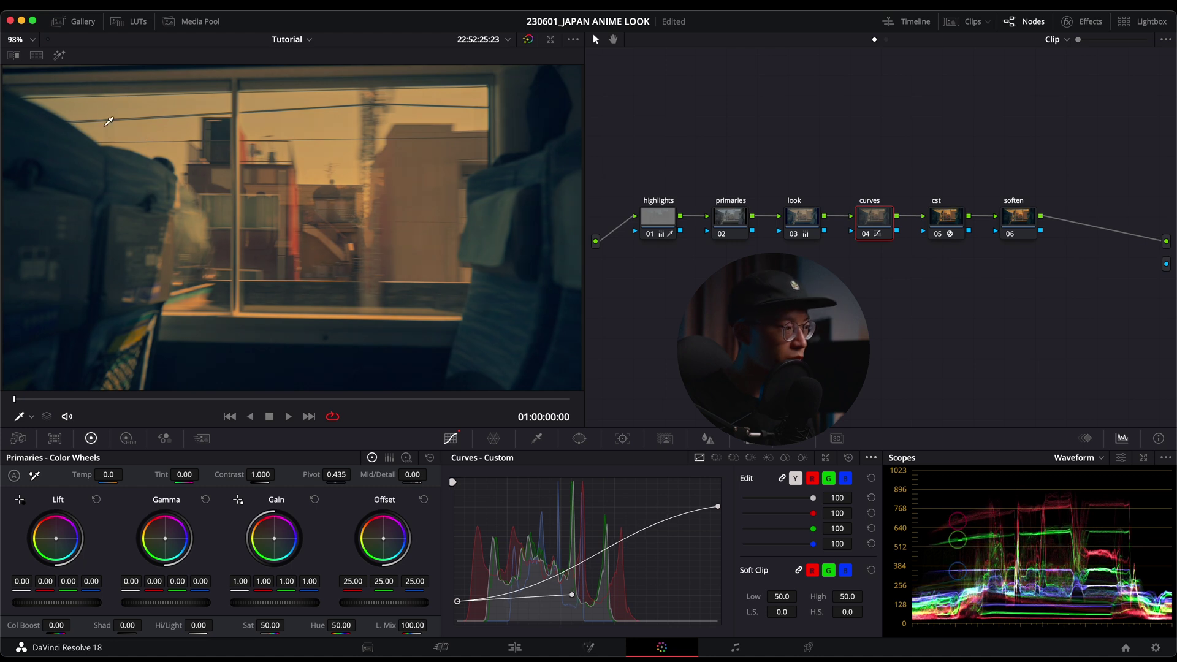
click(13, 55)
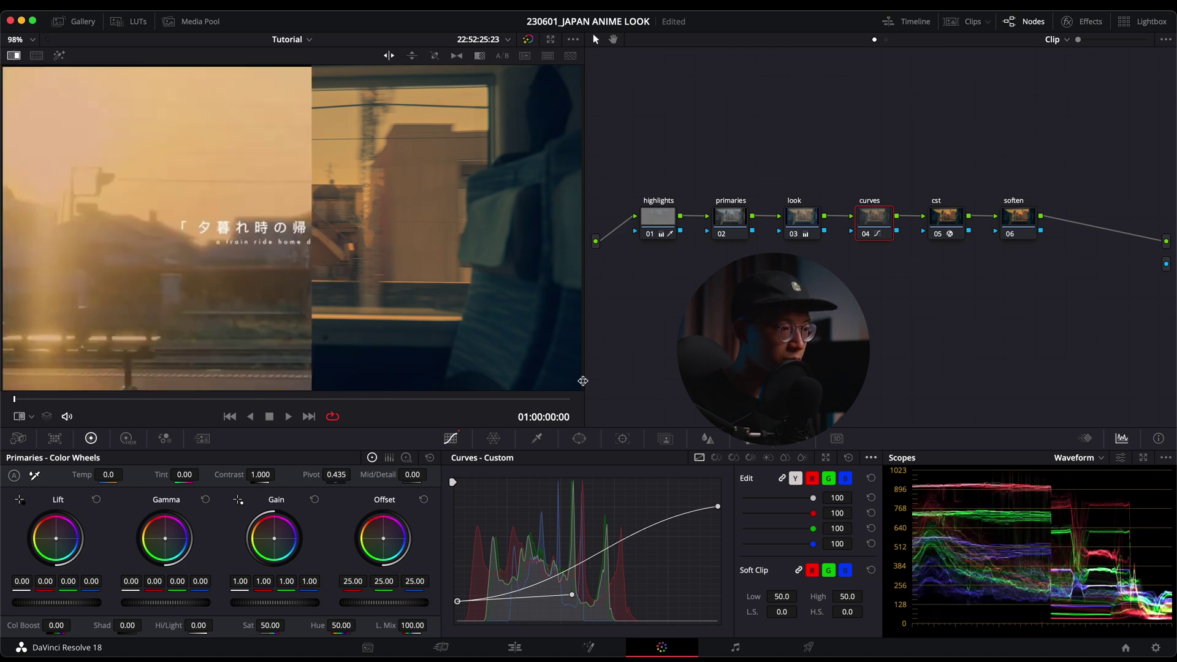
click(719, 508)
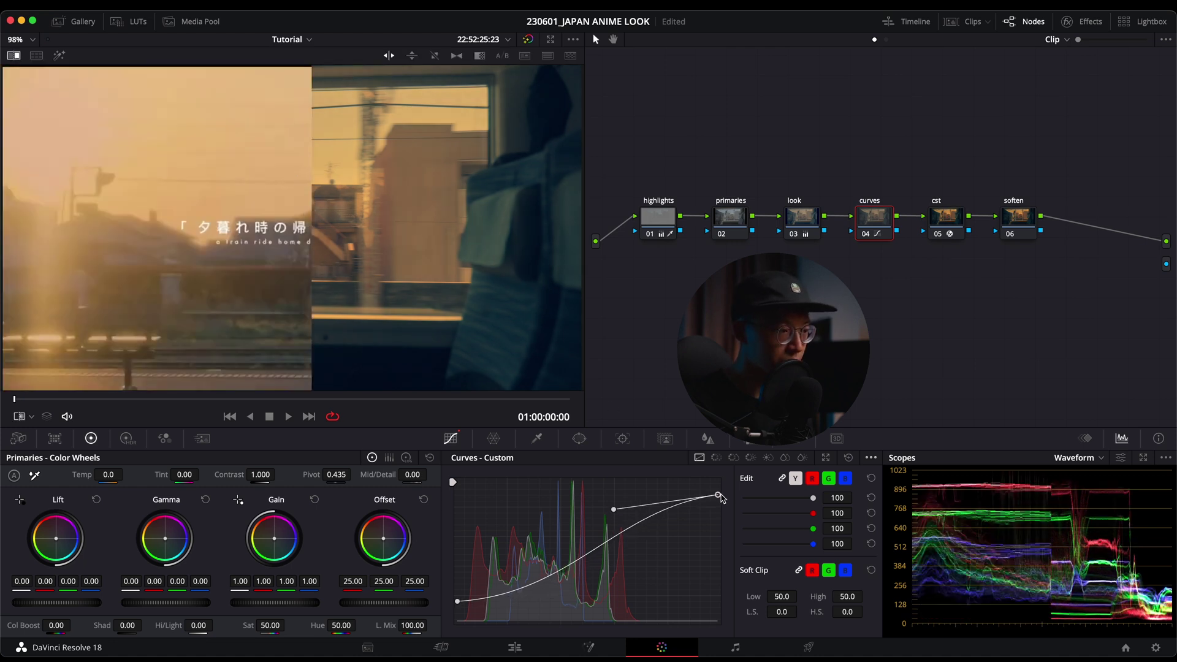
drag(719, 510, 722, 506)
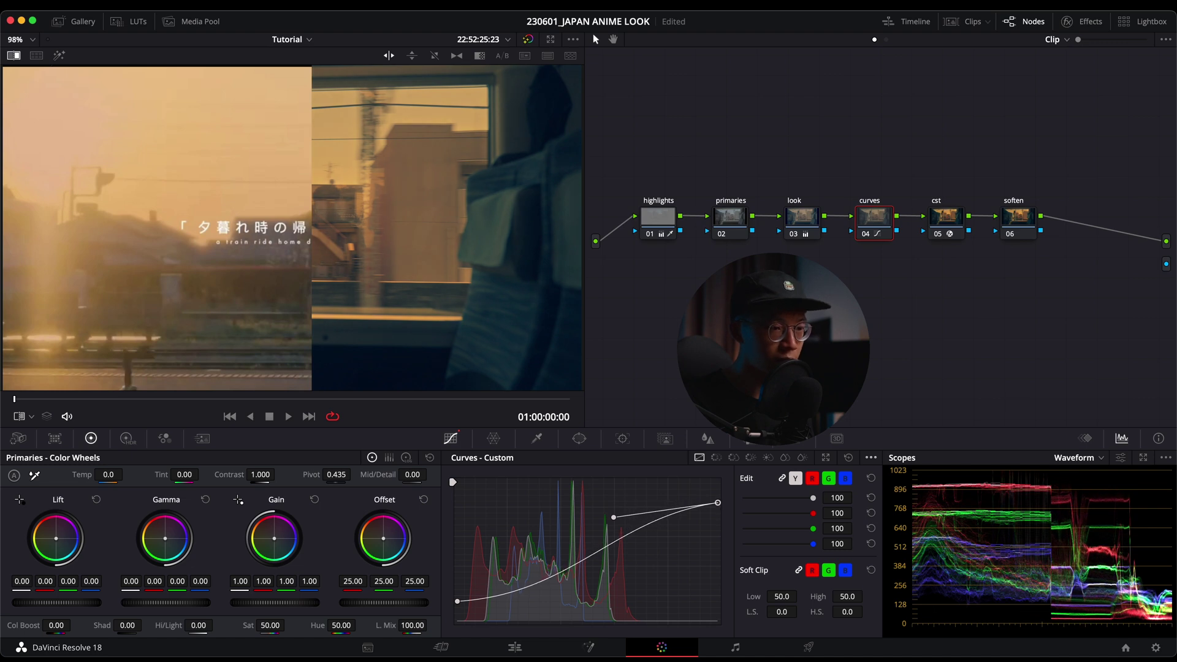
click(13, 55)
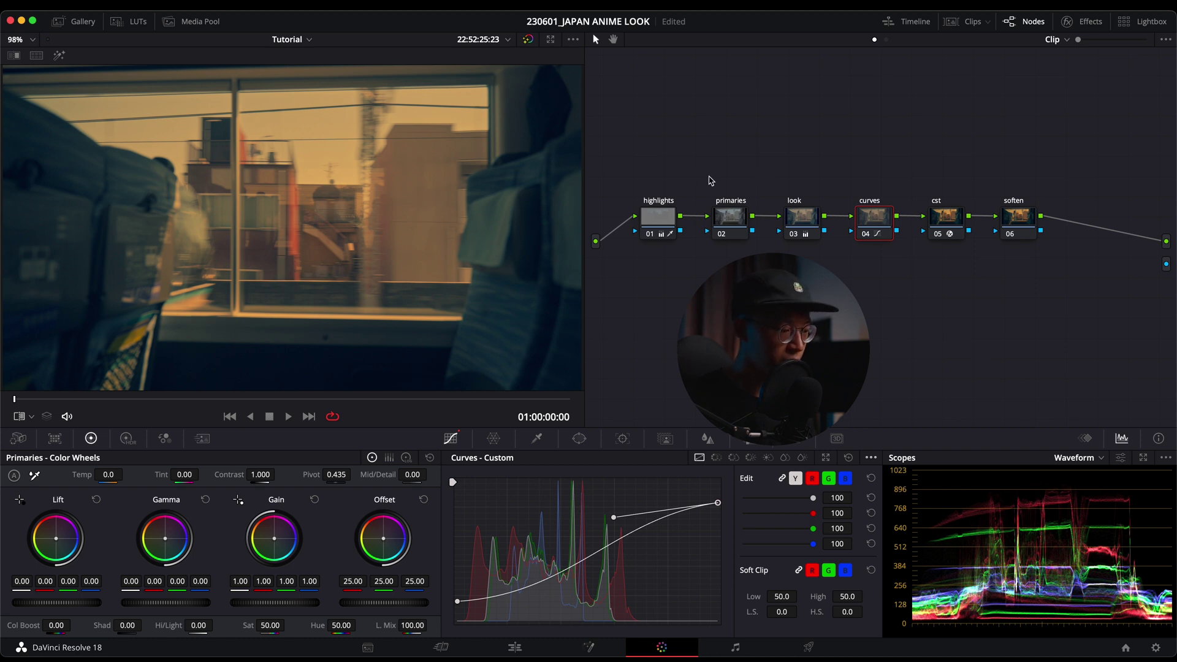
- Compare the look node off and on, then tint its Log Shadow wheel to -0.06/0.01/0.07
click(794, 235)
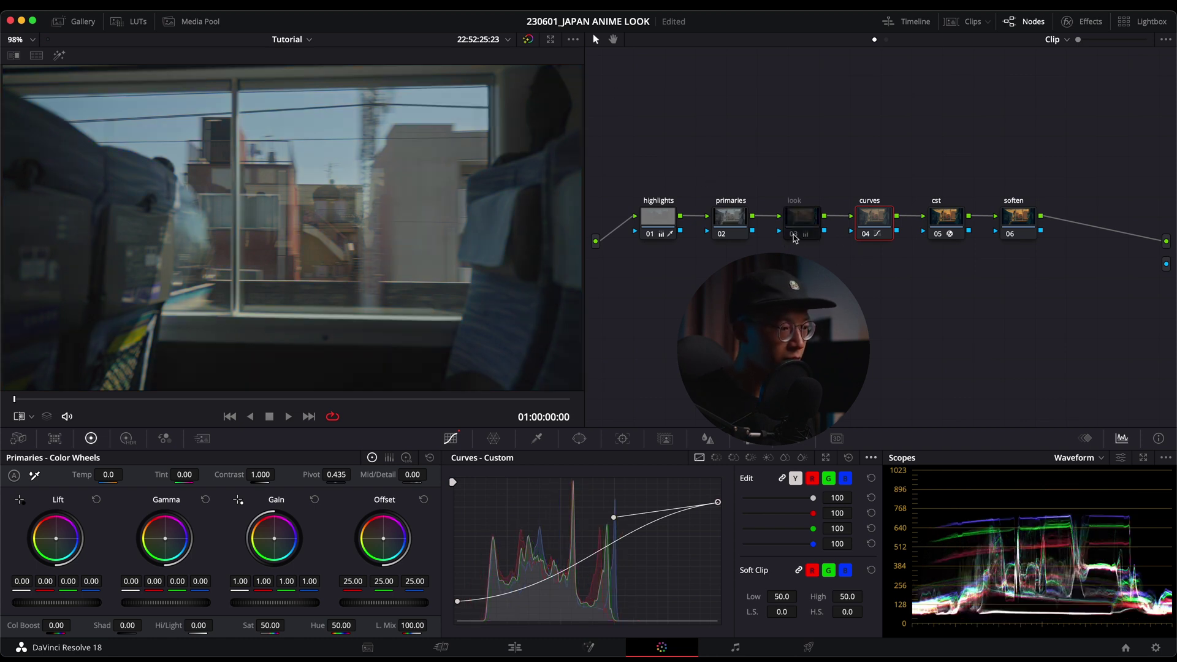
click(794, 236)
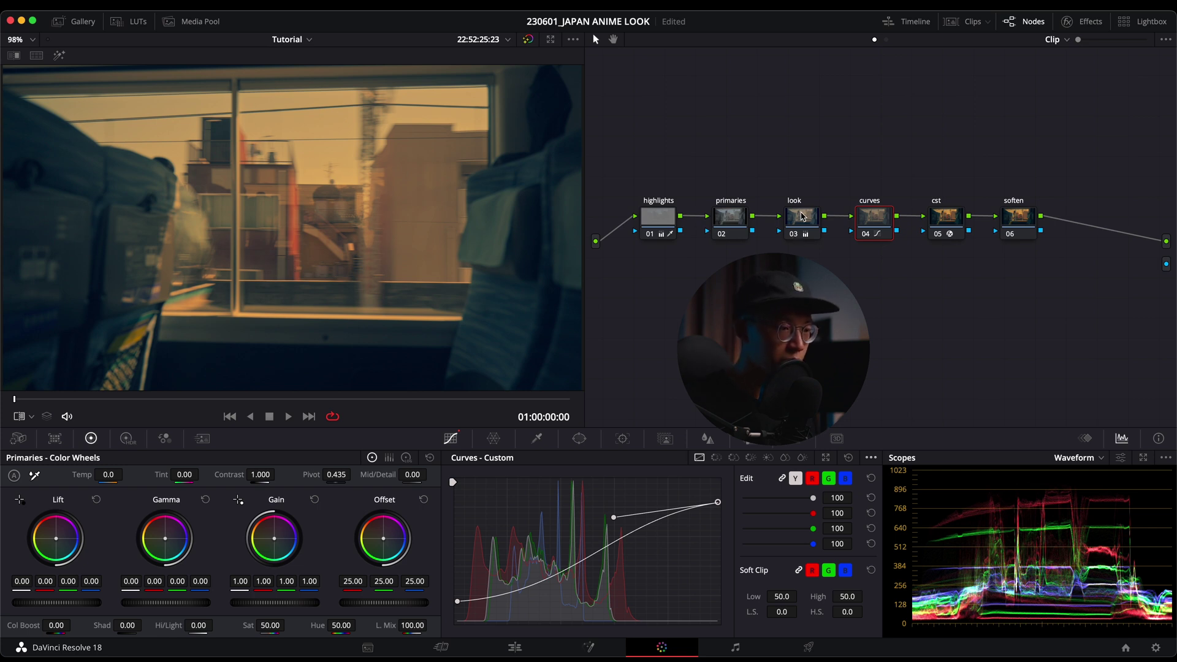
click(802, 216)
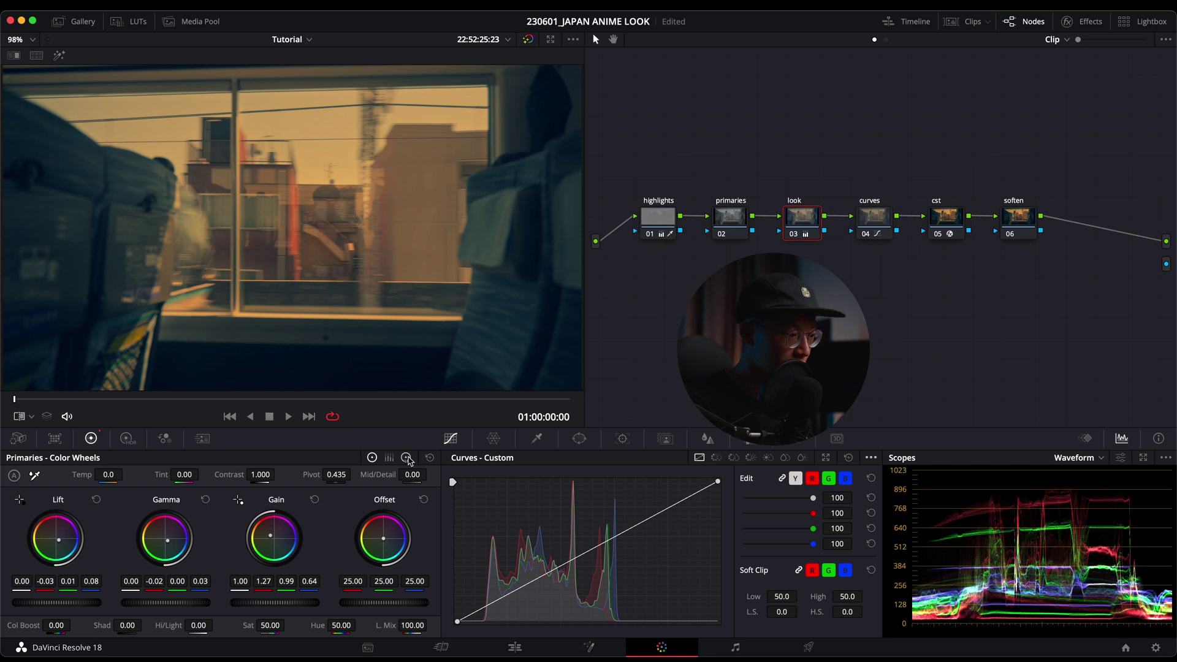
click(407, 459)
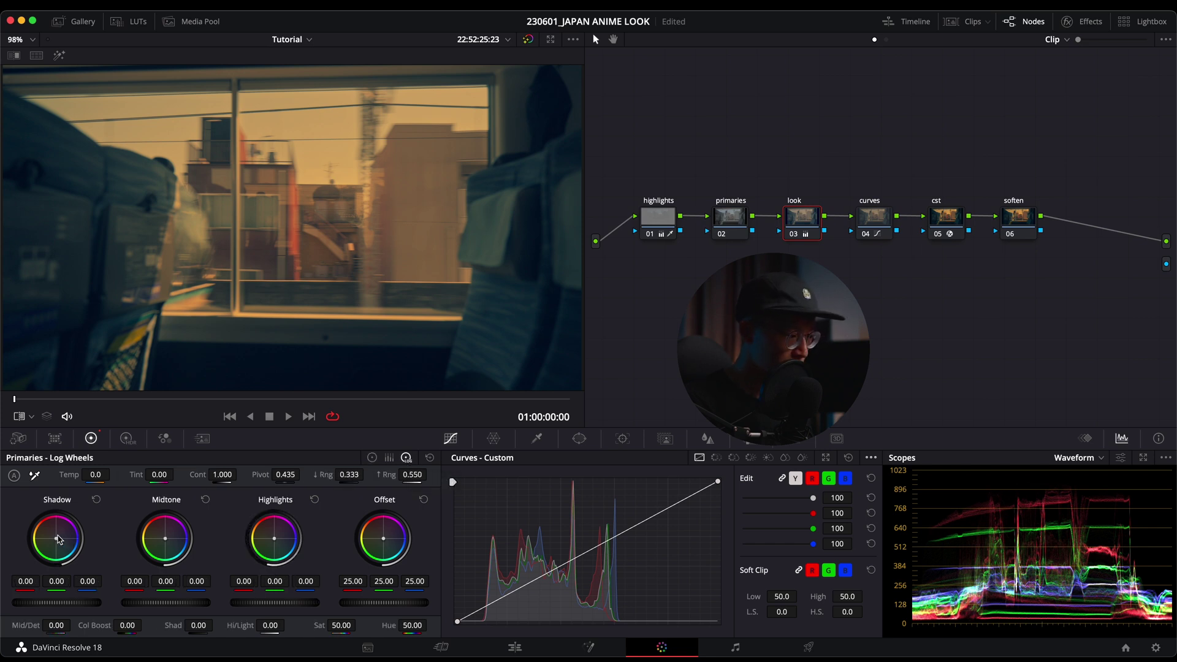
mouse_move(57, 543)
mouse_down()
mouse_move(92, 557)
mouse_move(61, 542)
mouse_up()
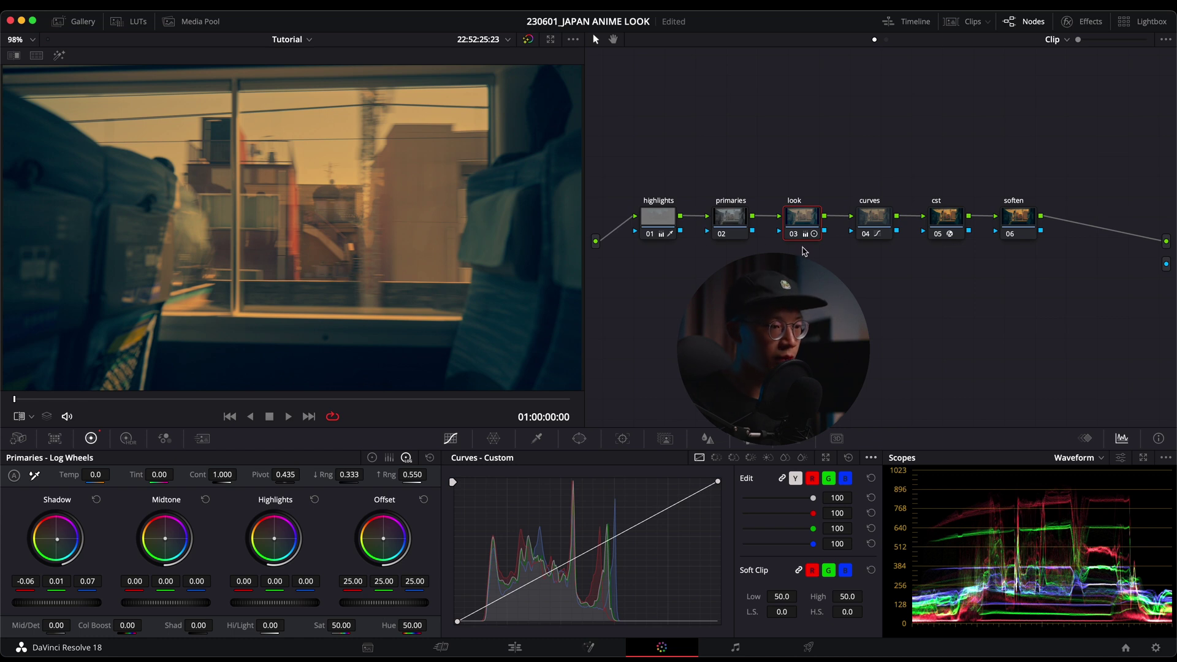
click(372, 459)
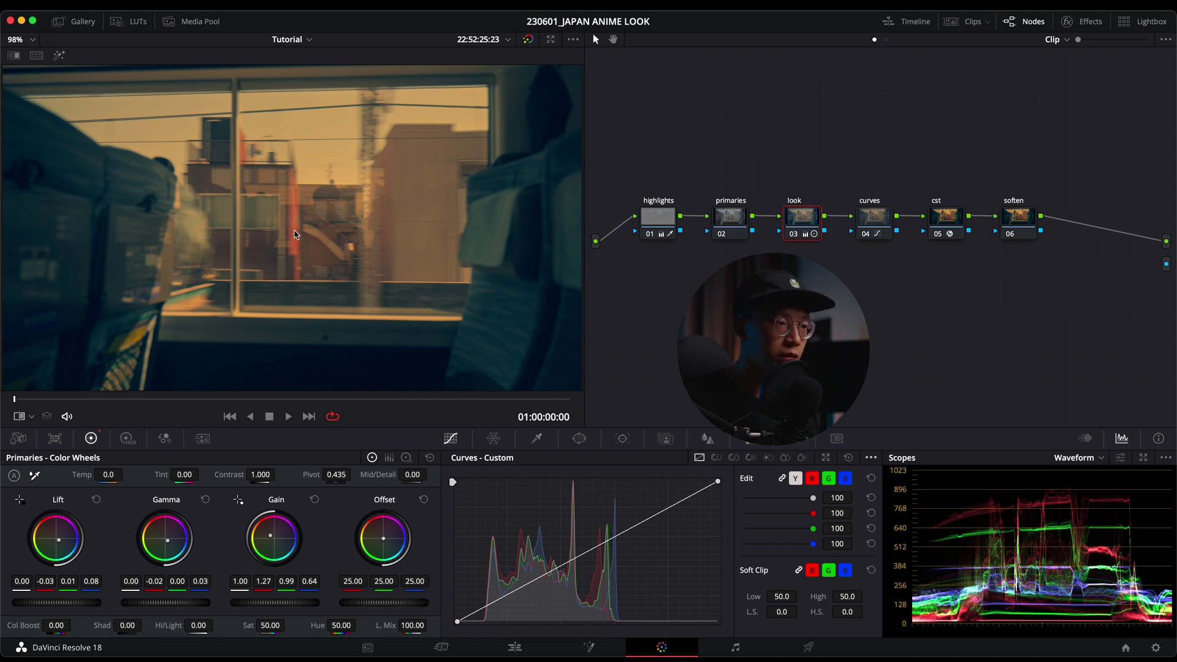
click(730, 224)
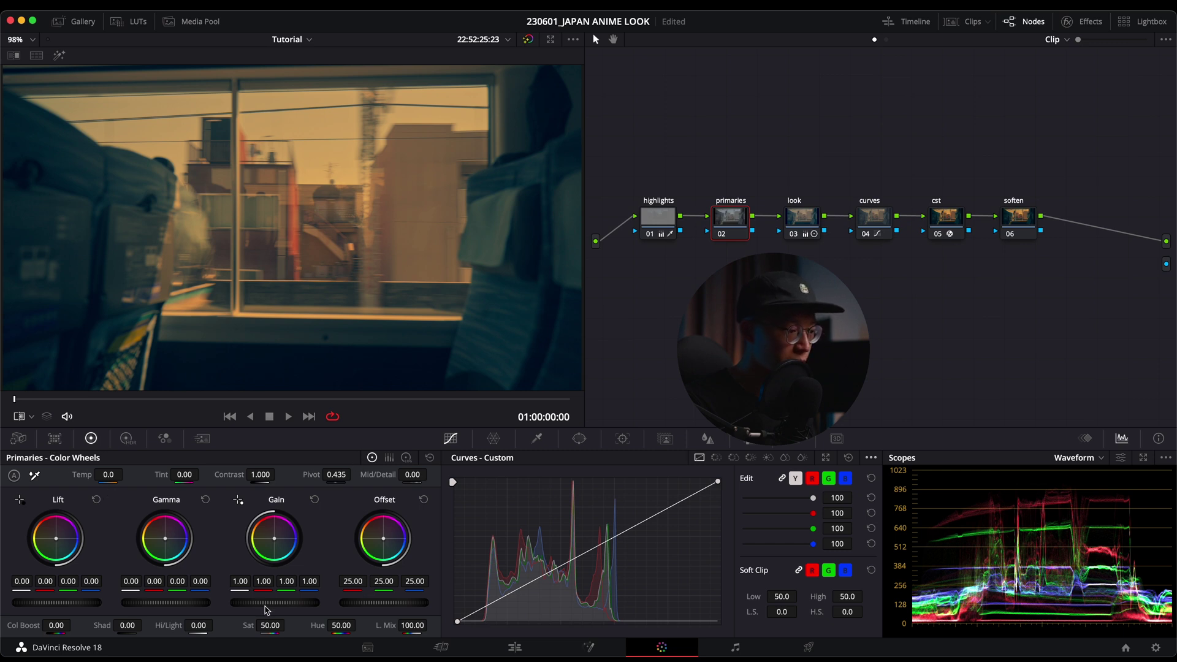
- On the primaries node, raise Gain to 1.10 and Lift slightly to 0.01
drag(266, 607, 318, 603)
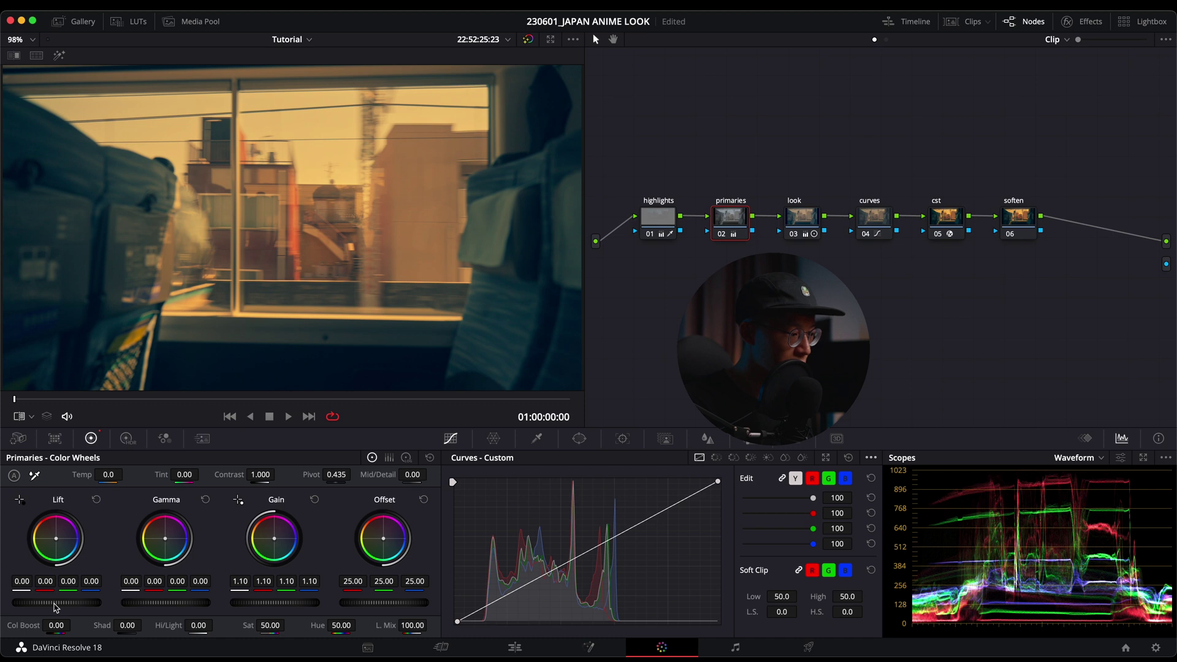
drag(68, 608, 35, 603)
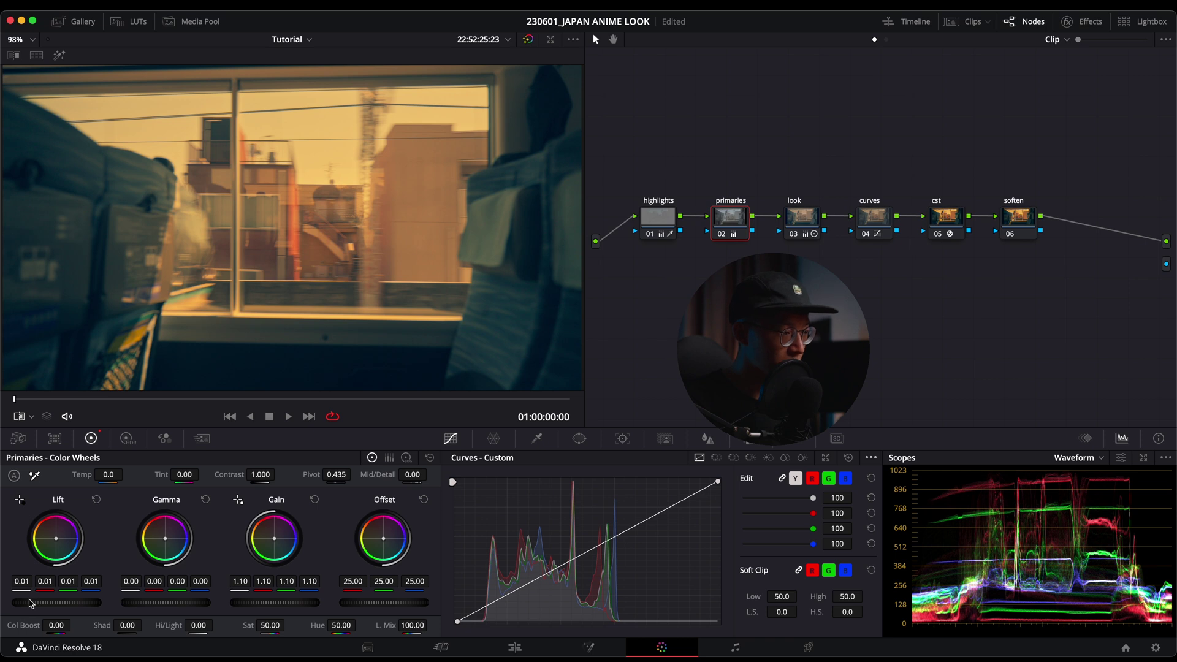
click(1018, 222)
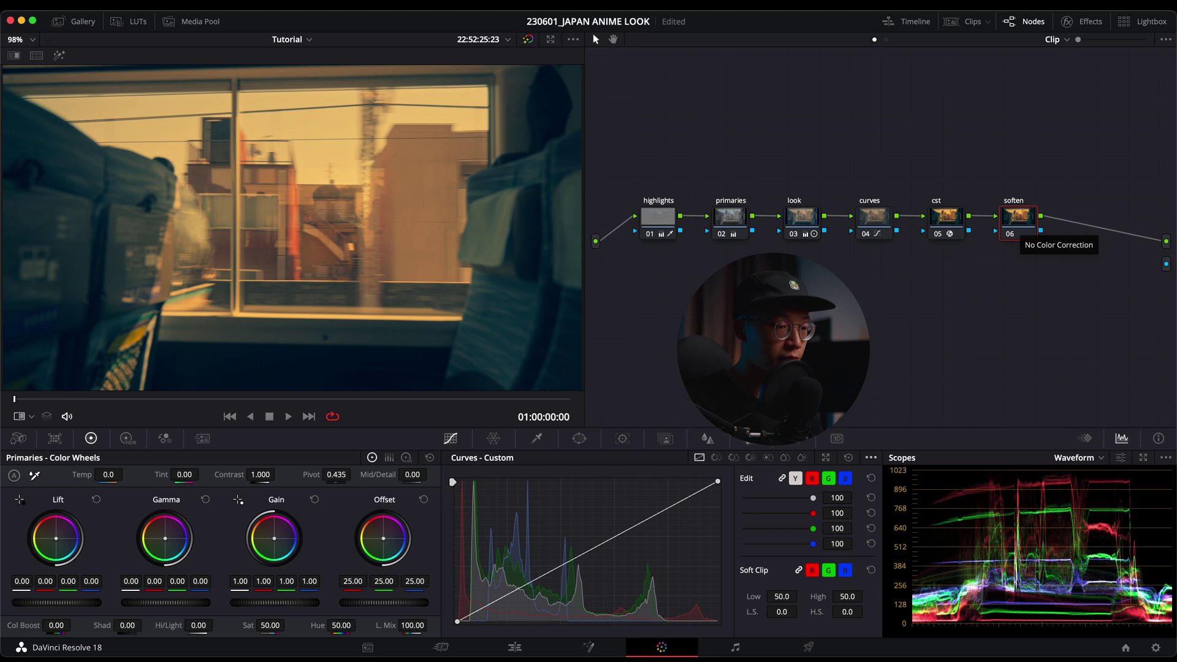
- Try increasing Blur Radius on the soften node, then reset it to default
click(708, 439)
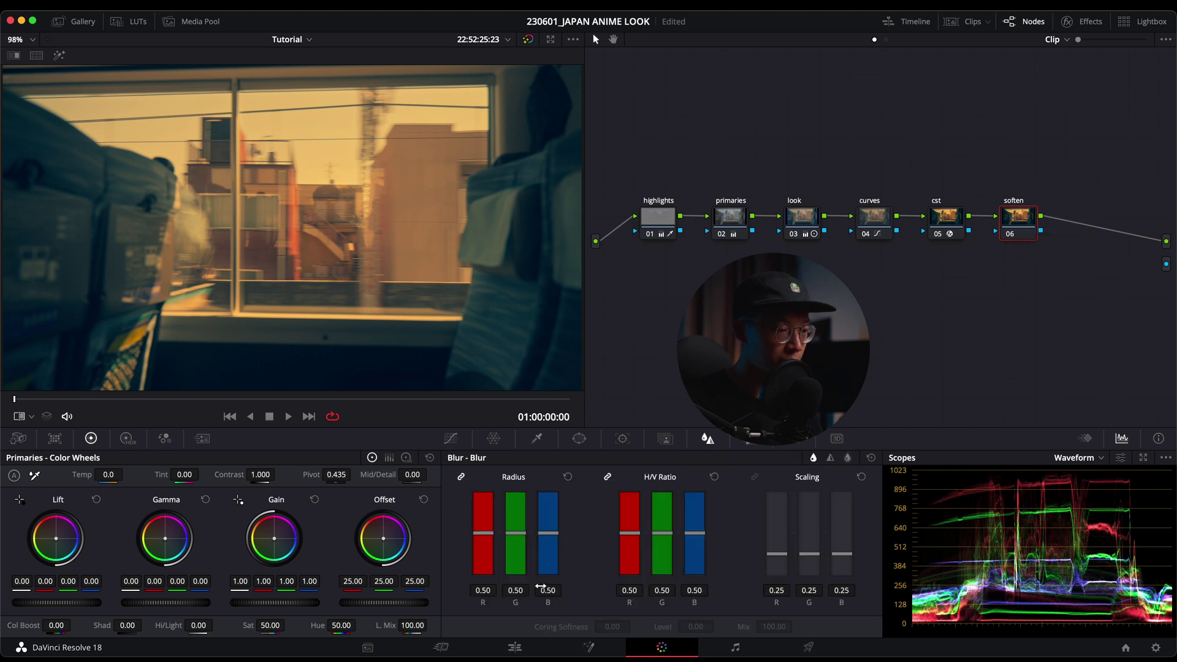
drag(548, 590, 573, 587)
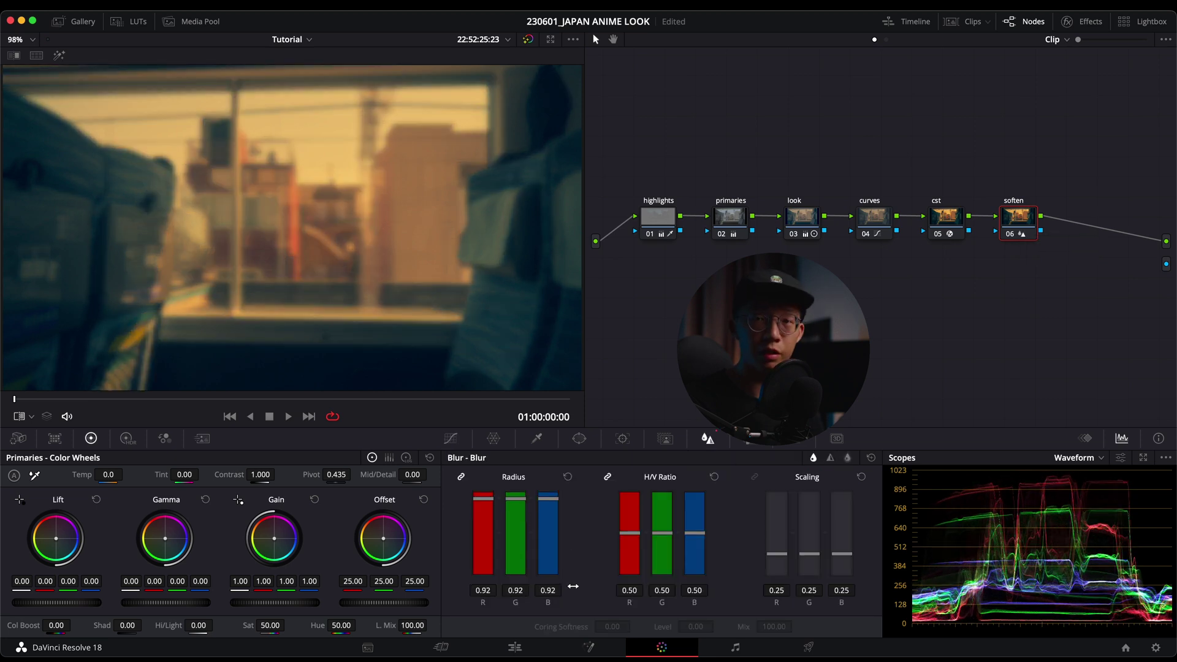
click(564, 477)
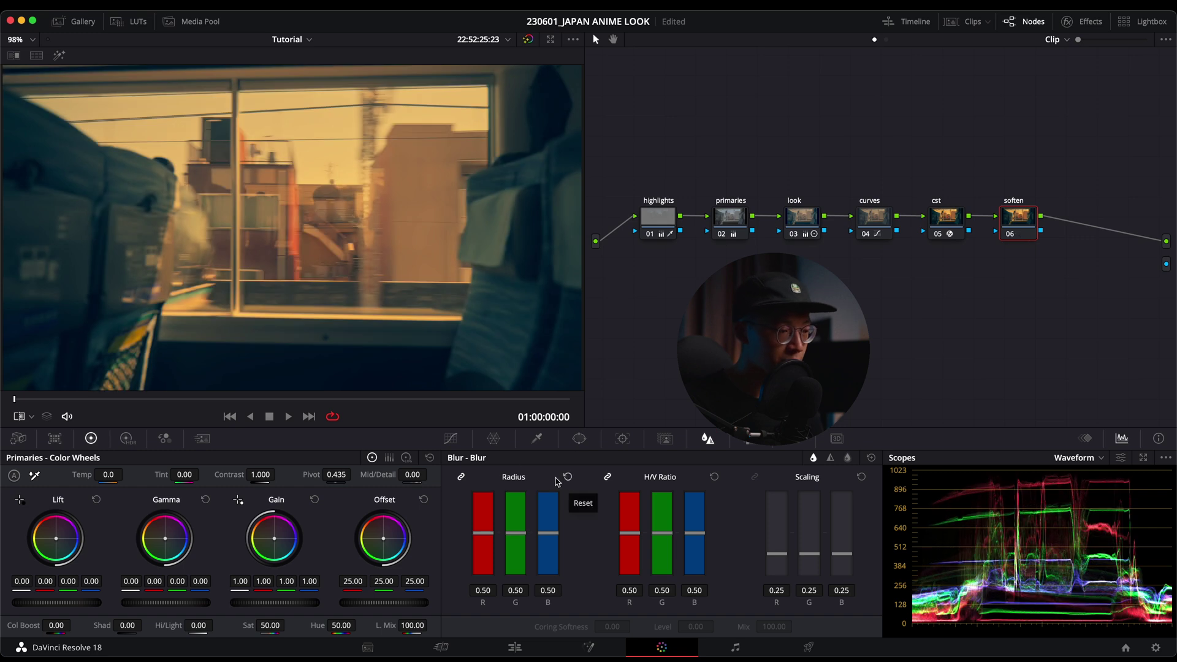
click(452, 439)
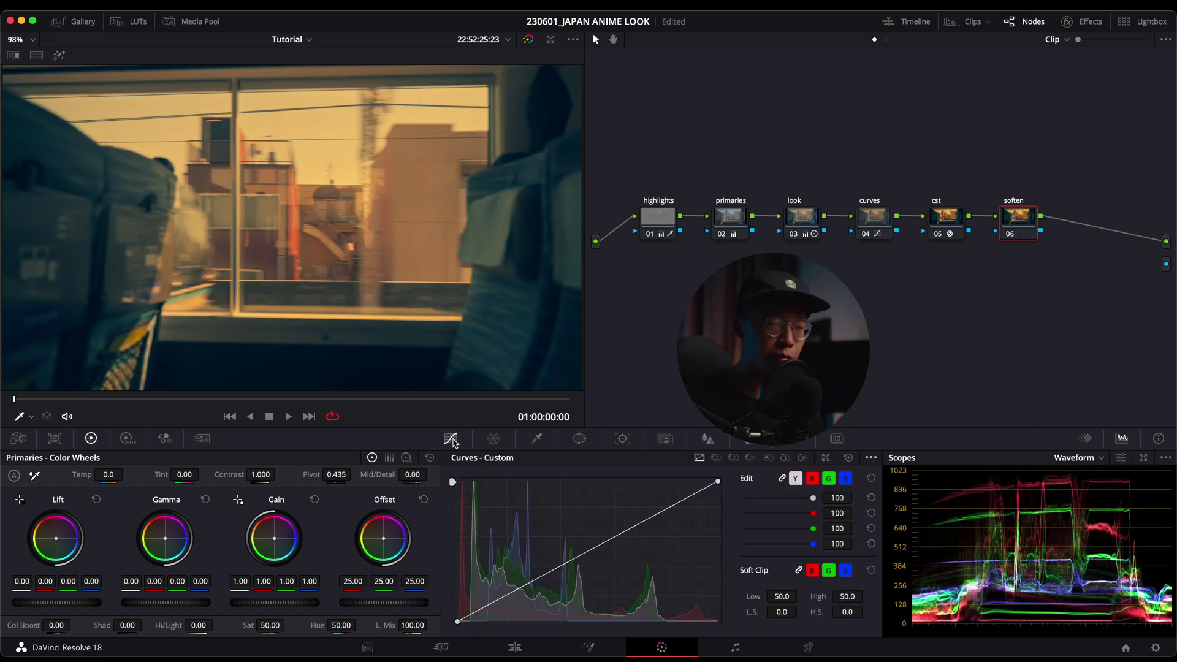
- Set Mid/Detail to -80 and toggle the soften node off and on to compare
click(413, 475)
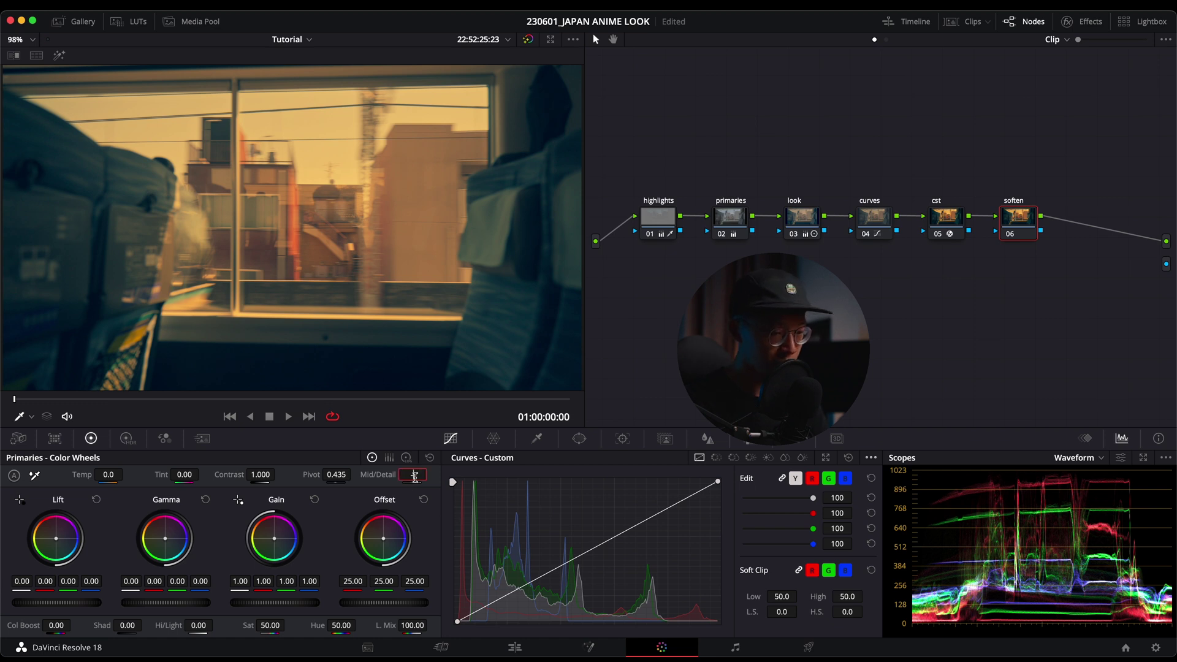
text(-80)
key(Return)
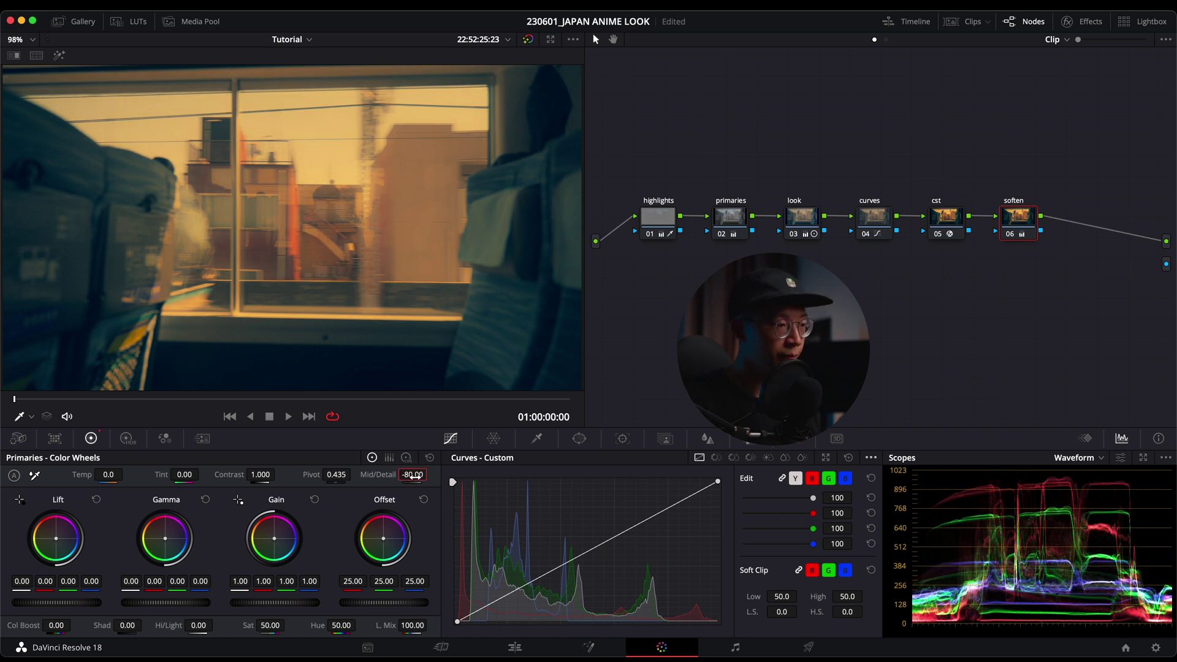
click(1011, 240)
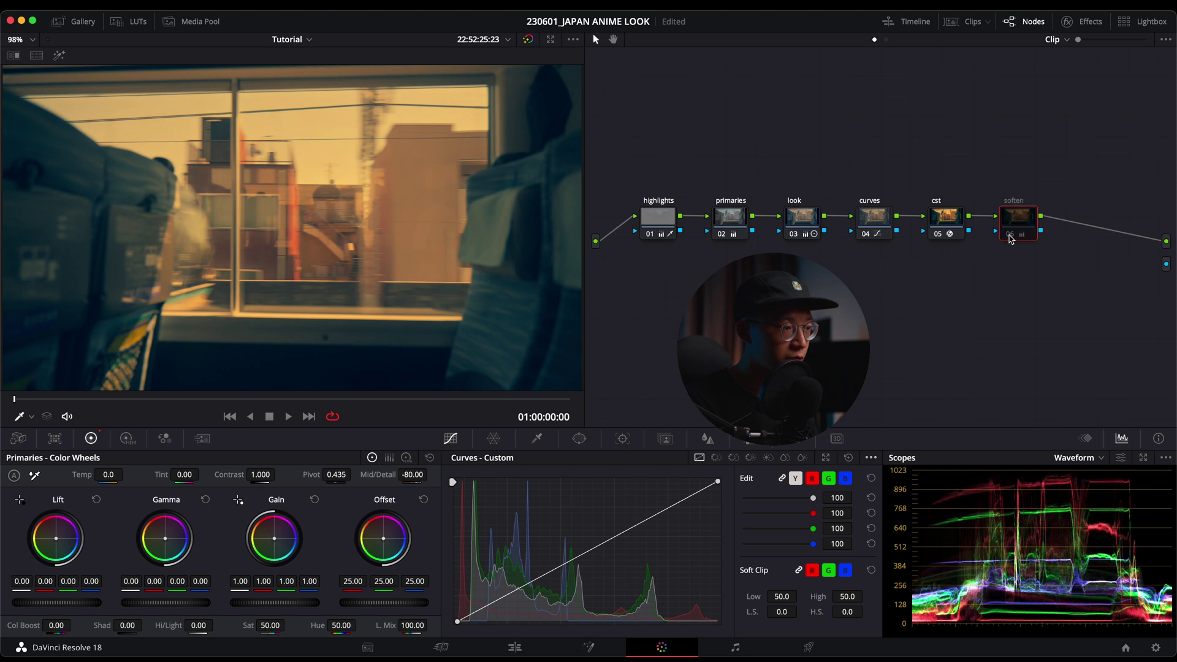
click(1012, 239)
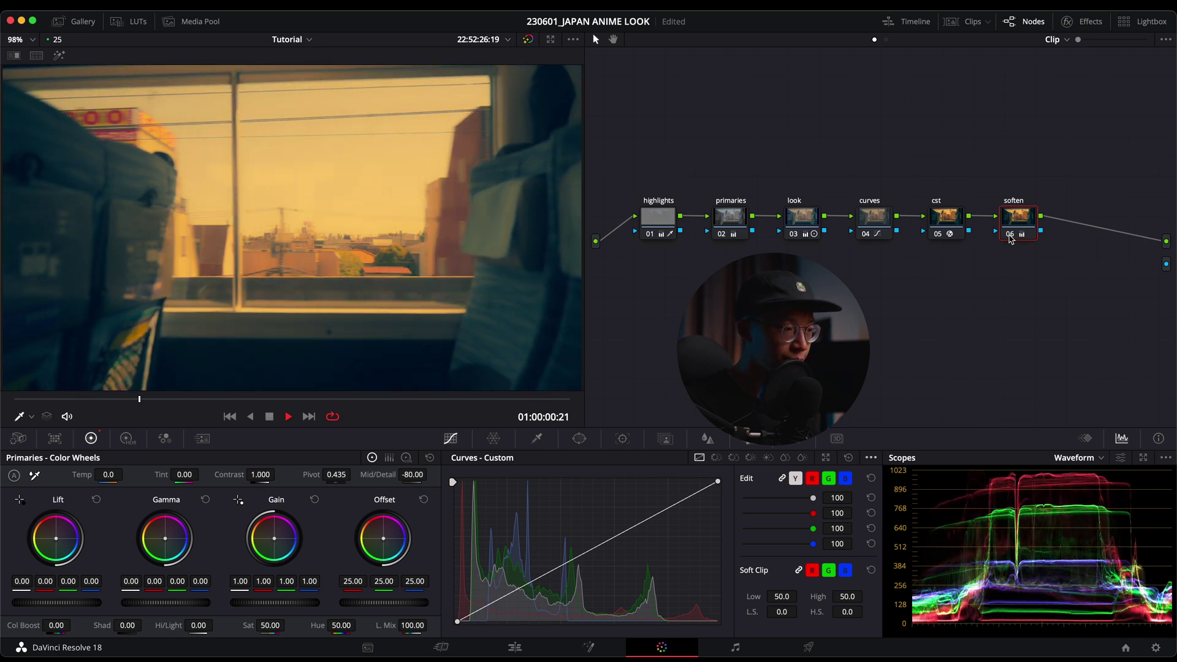
key(space)
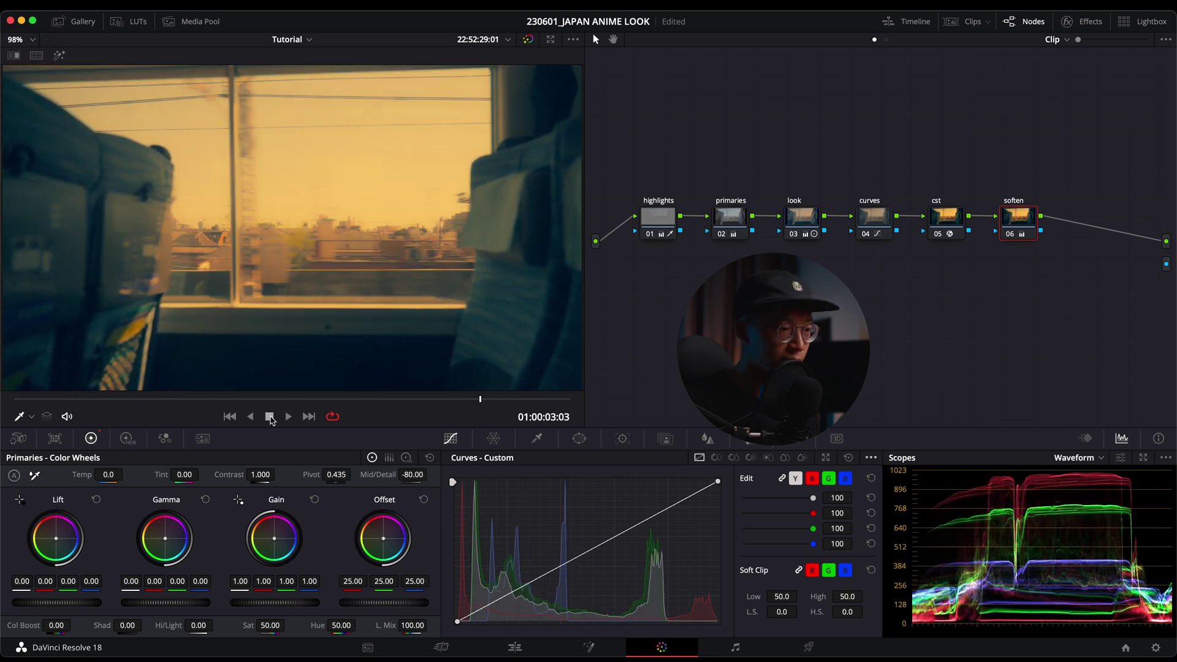
- Apply clip 01's six-node anime grade to clip 02, the station platform shot, and review playback
click(975, 24)
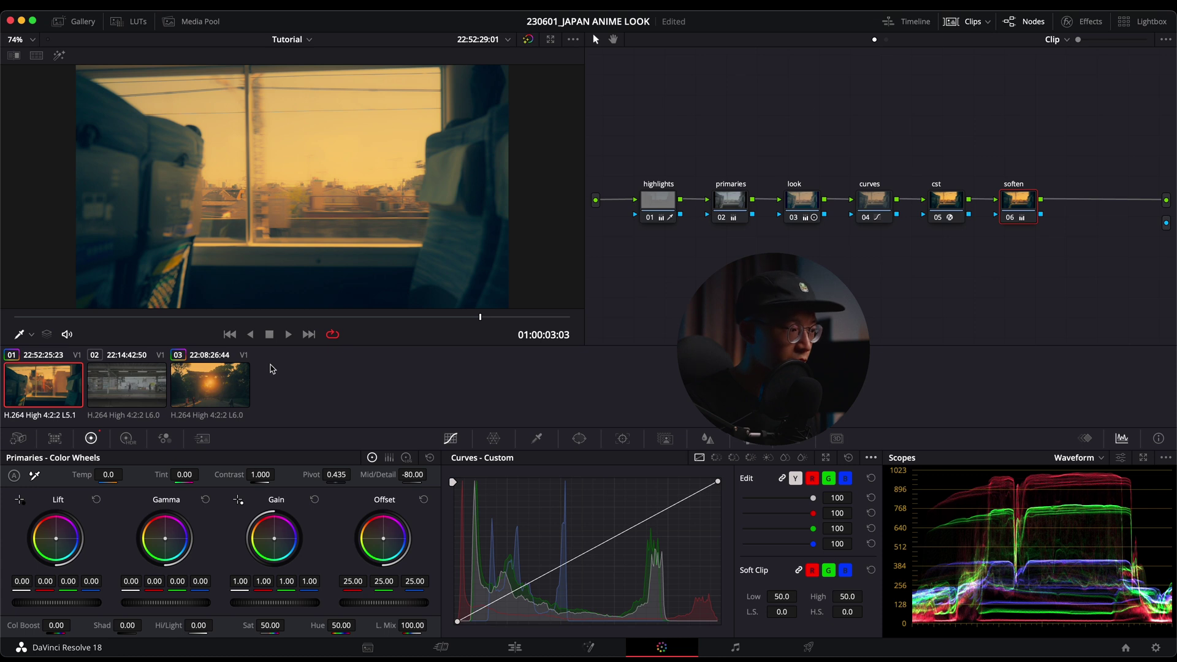
click(132, 389)
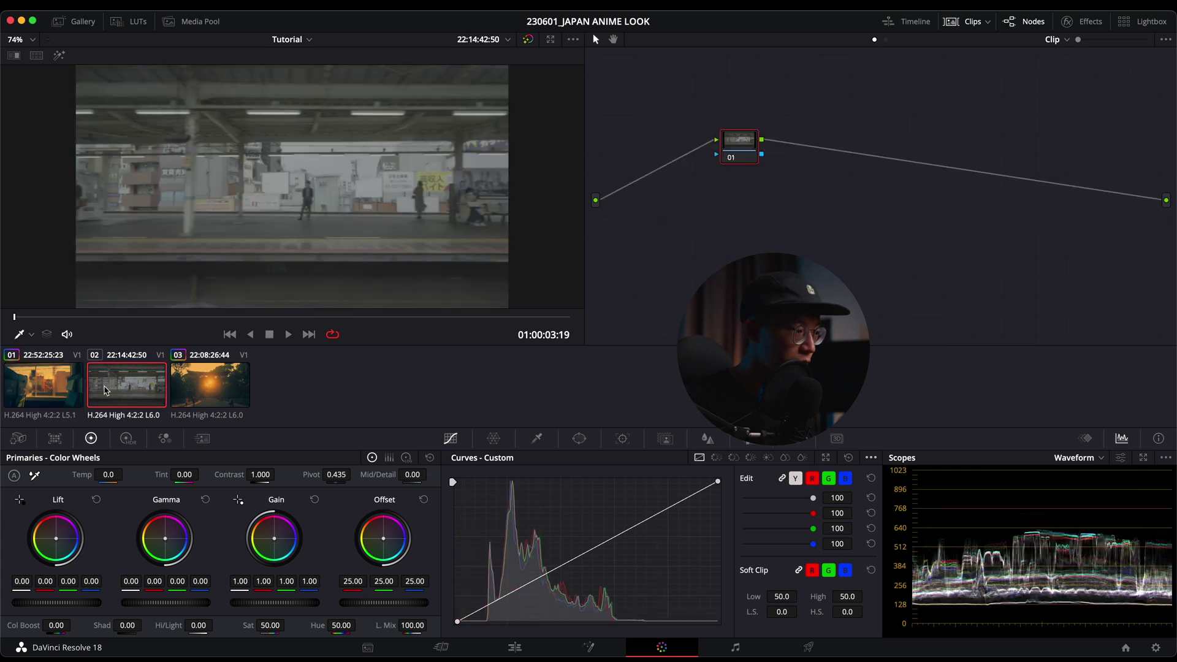
right_click(68, 388)
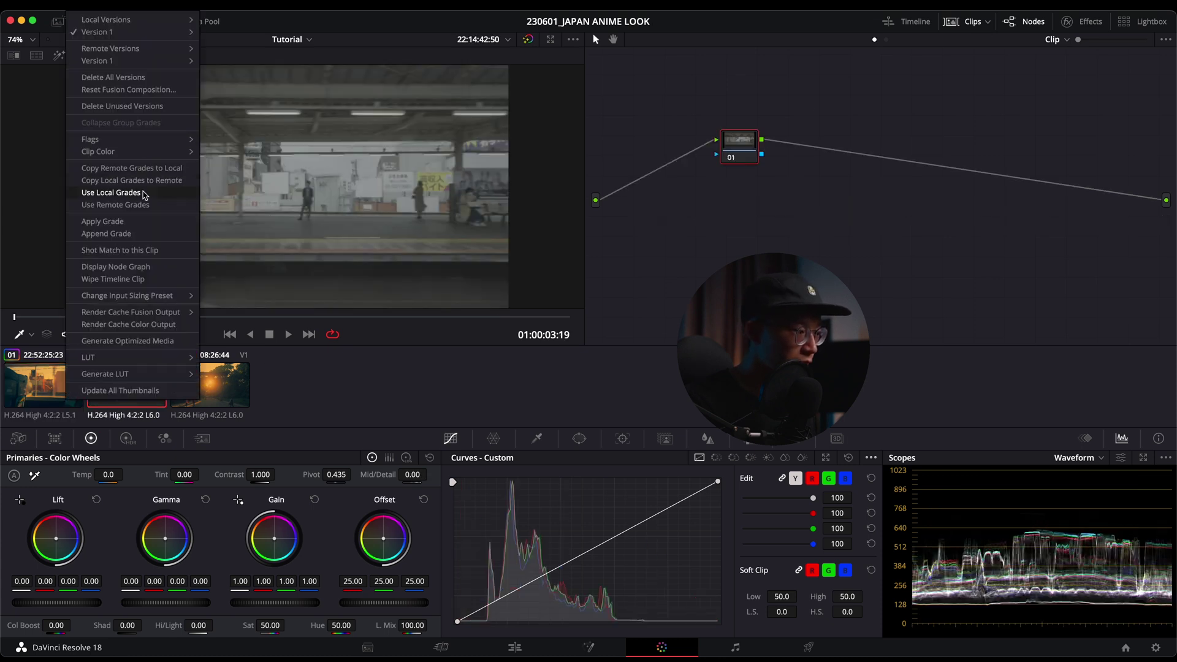
click(140, 222)
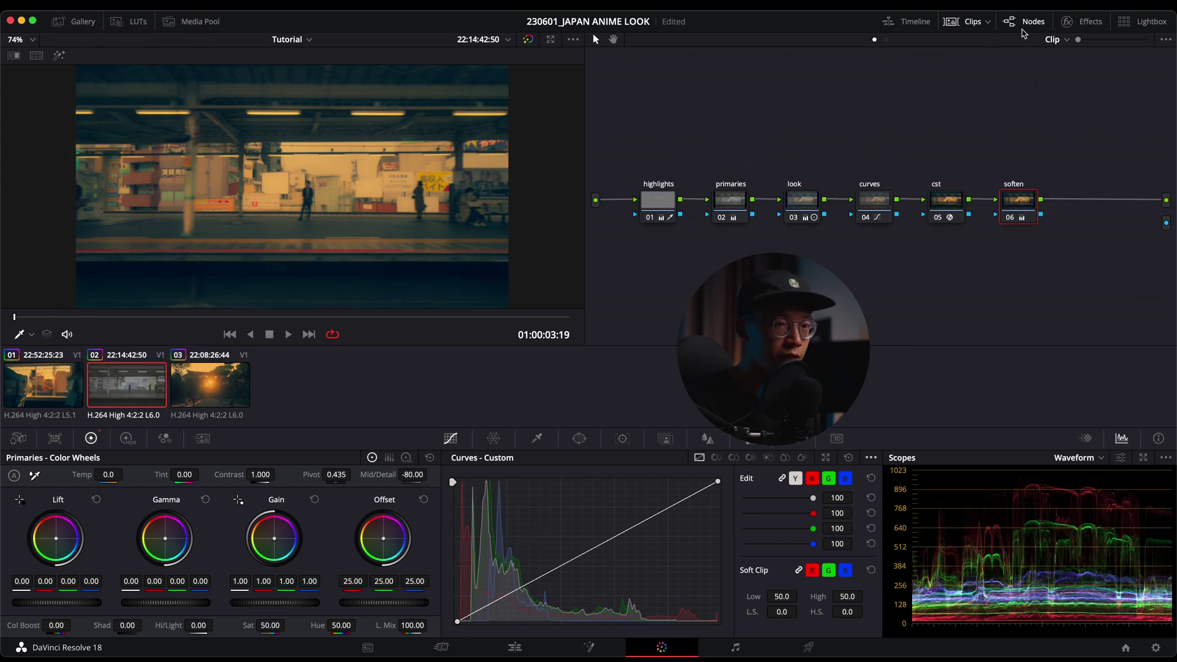
click(970, 23)
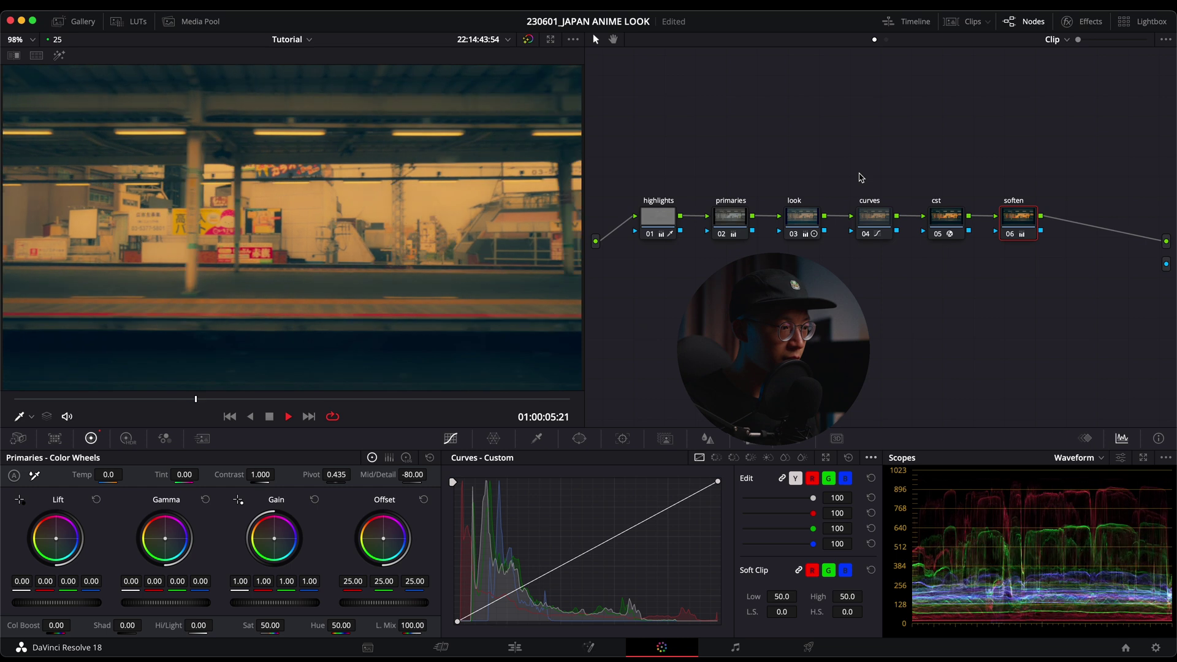
key(space)
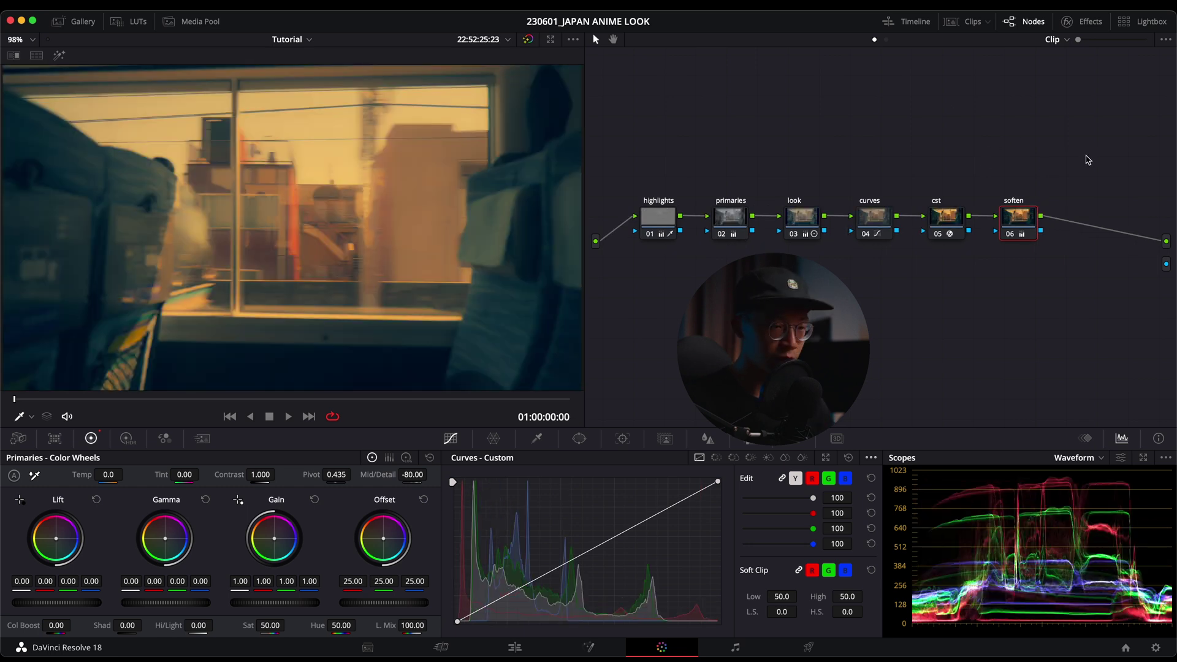
key(alt+d)
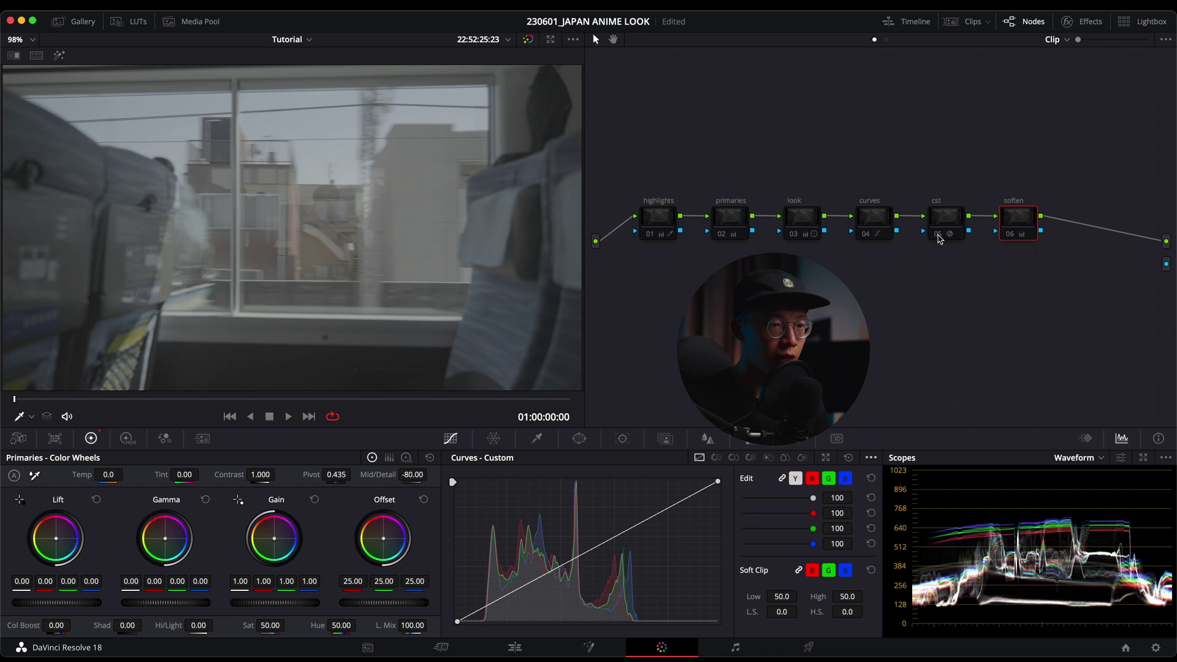
click(938, 238)
click(948, 225)
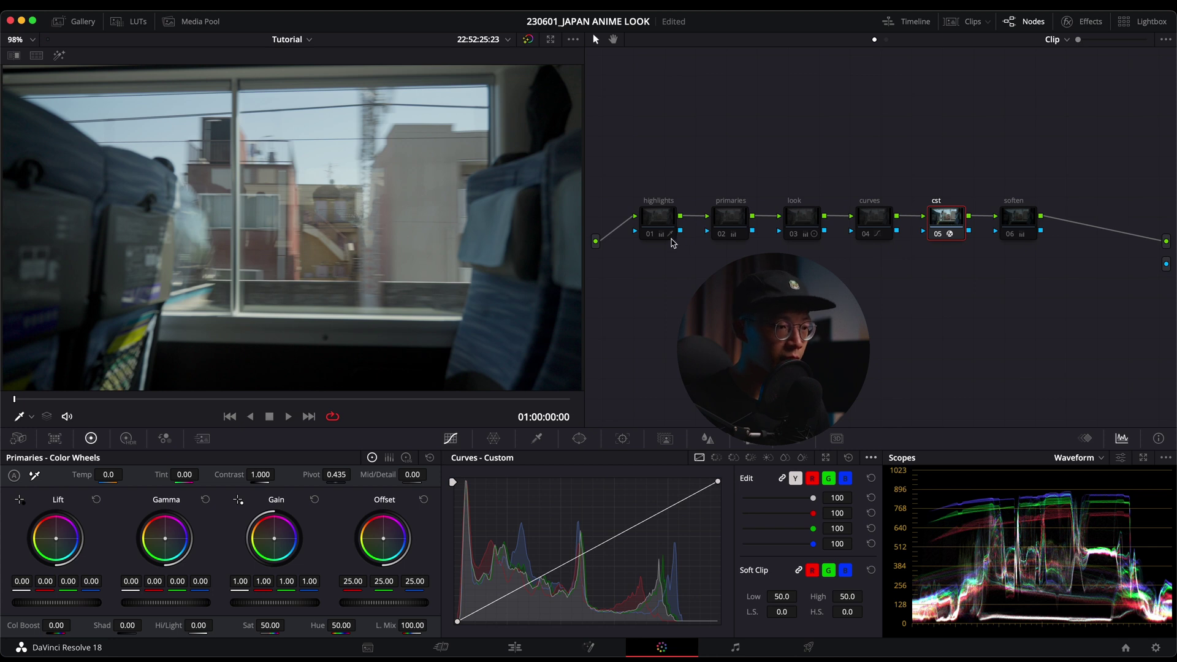
click(650, 238)
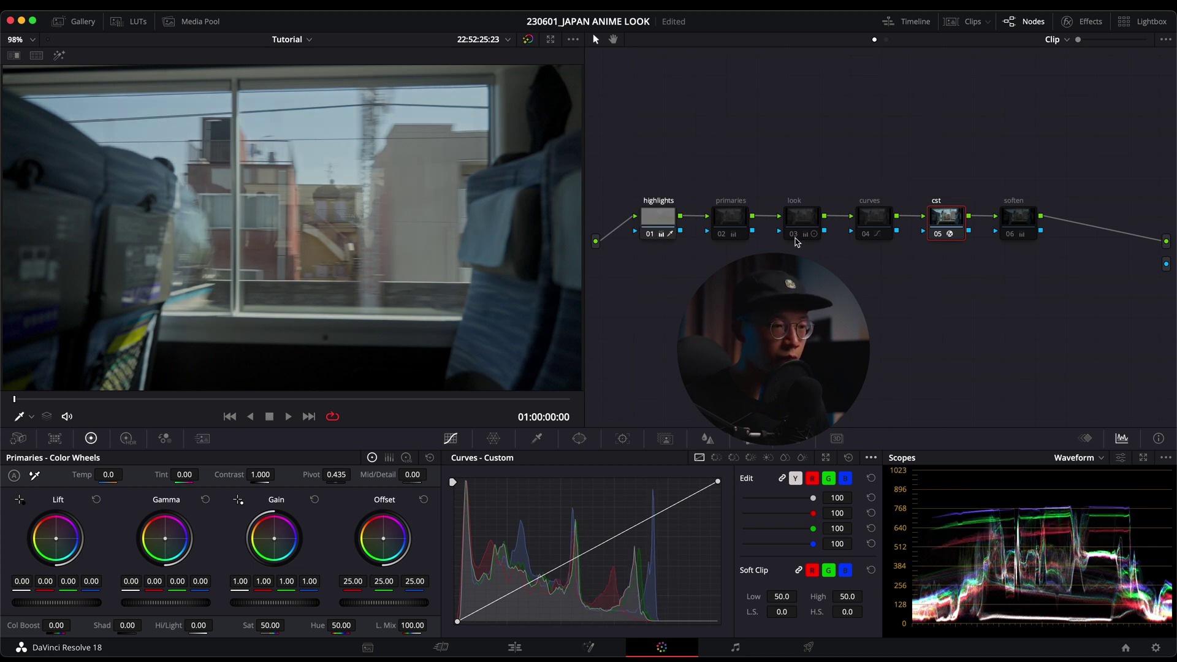
click(793, 234)
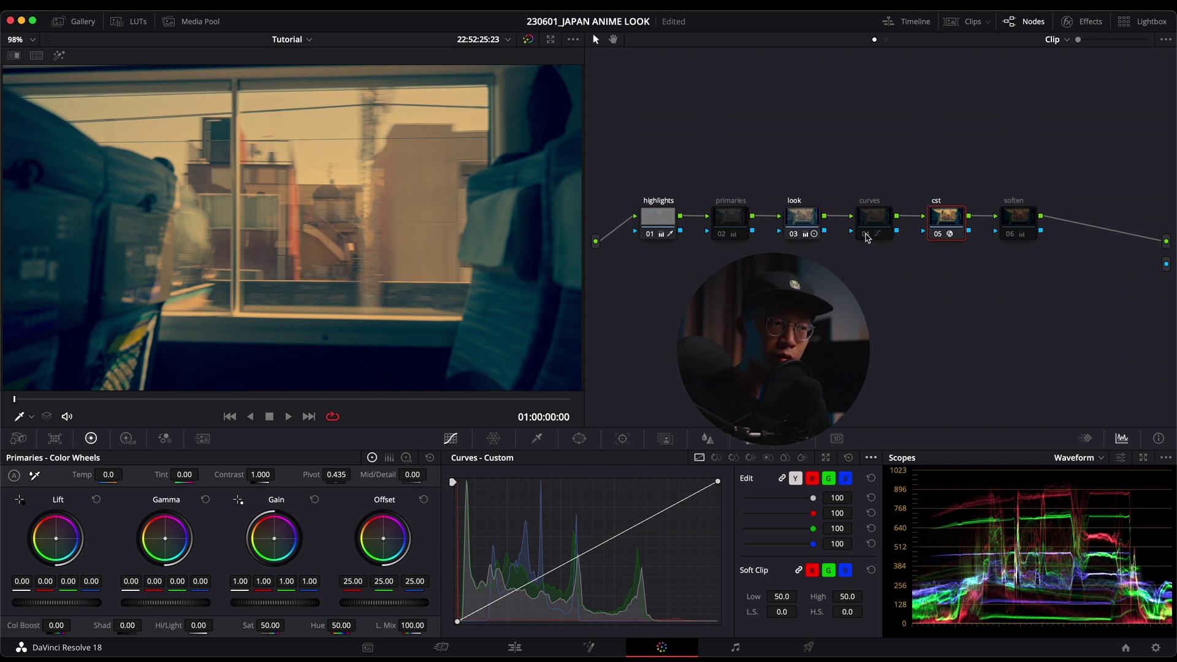
click(865, 235)
click(882, 224)
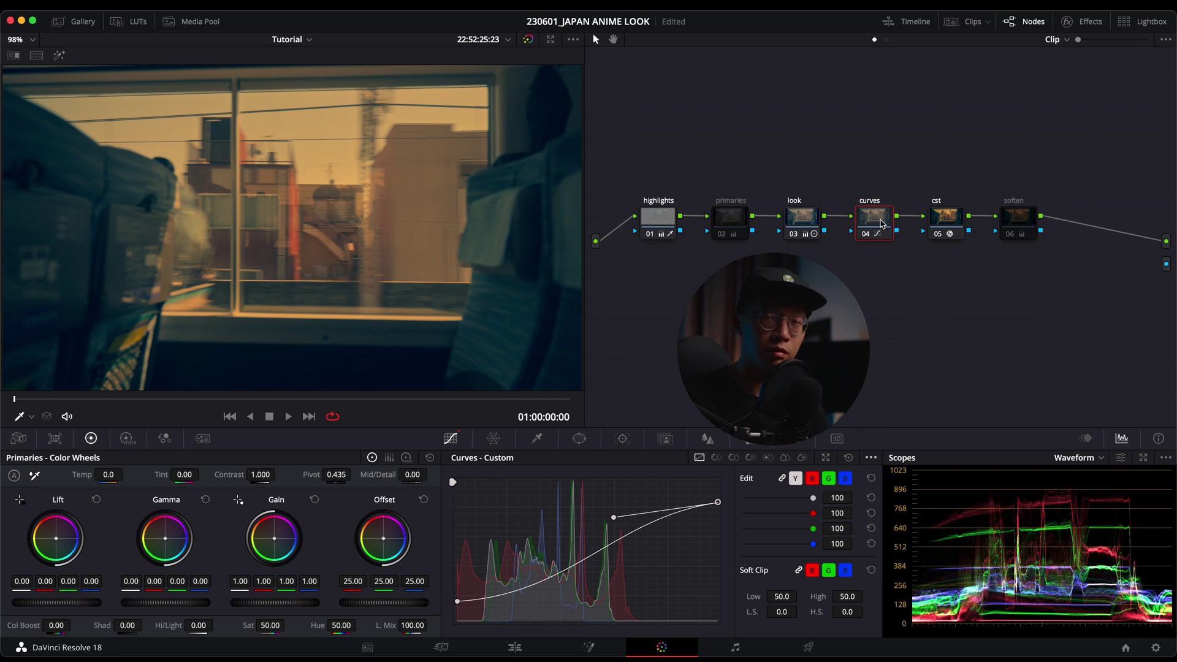
click(721, 234)
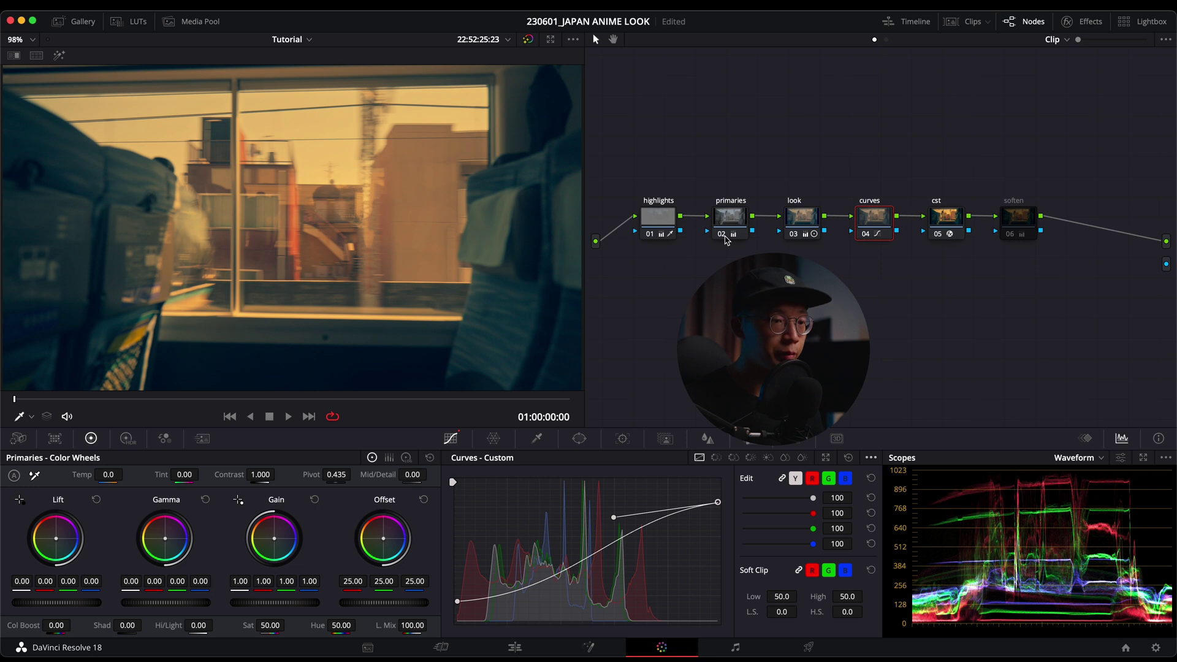
click(1012, 238)
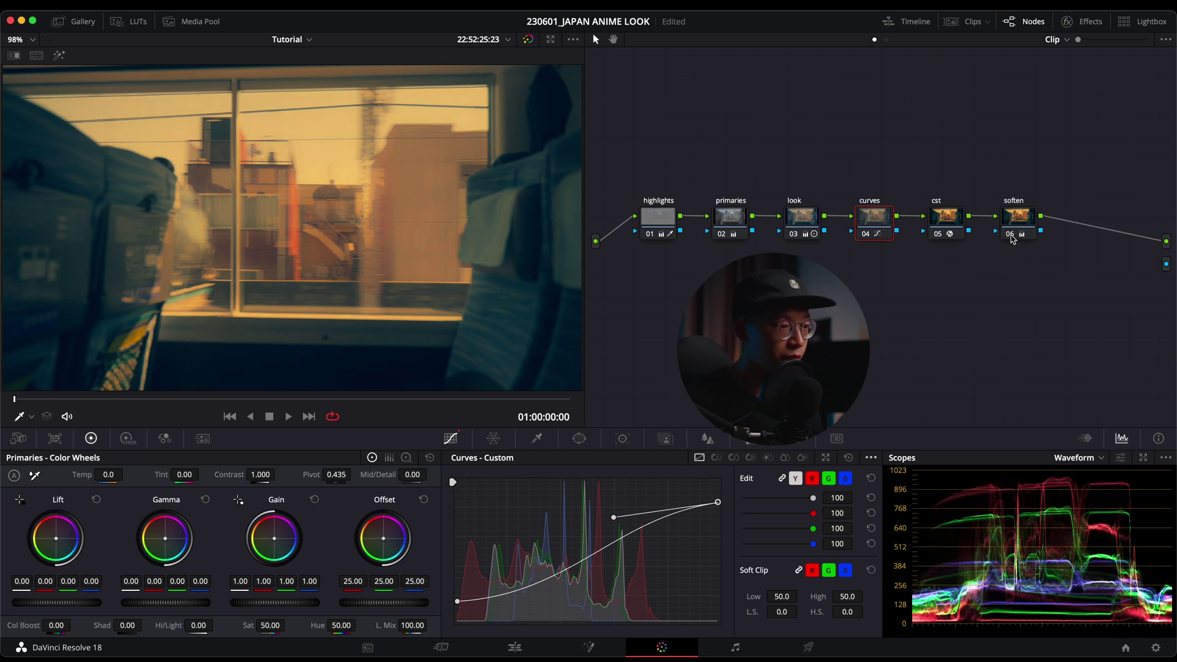